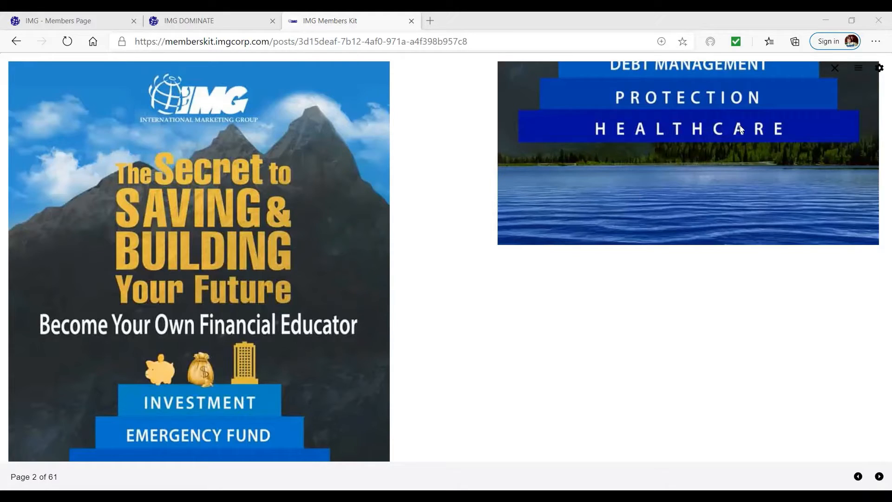
# Examine the ebook's table of contents down to the FAQs, and close it
pyautogui.click(857, 70)
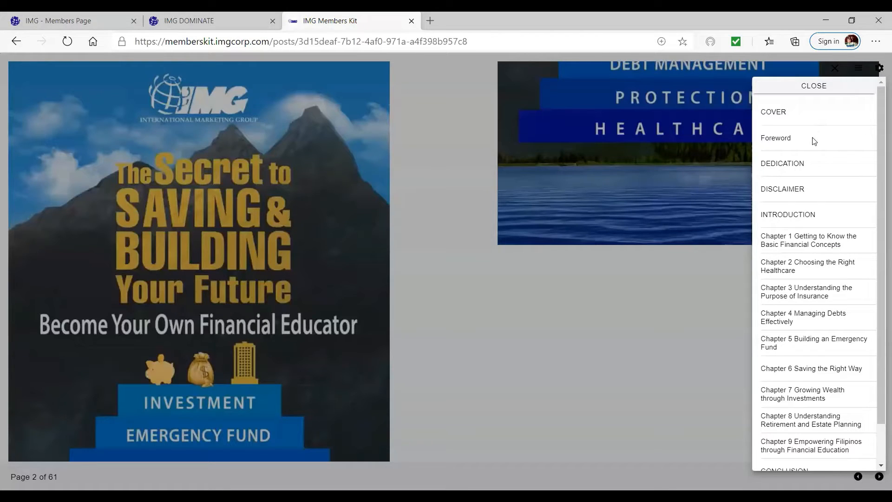
pyautogui.moveTo(876, 193); pyautogui.dragTo(874, 301)
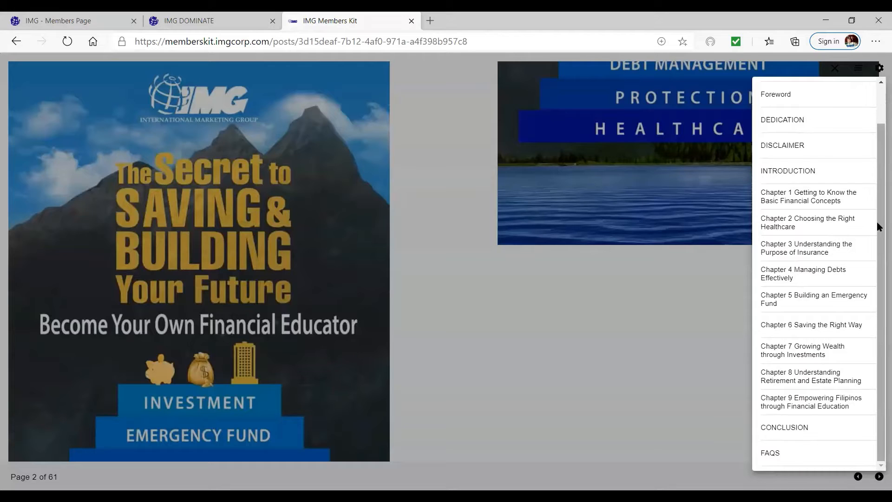
pyautogui.moveTo(879, 227); pyautogui.dragTo(874, 149)
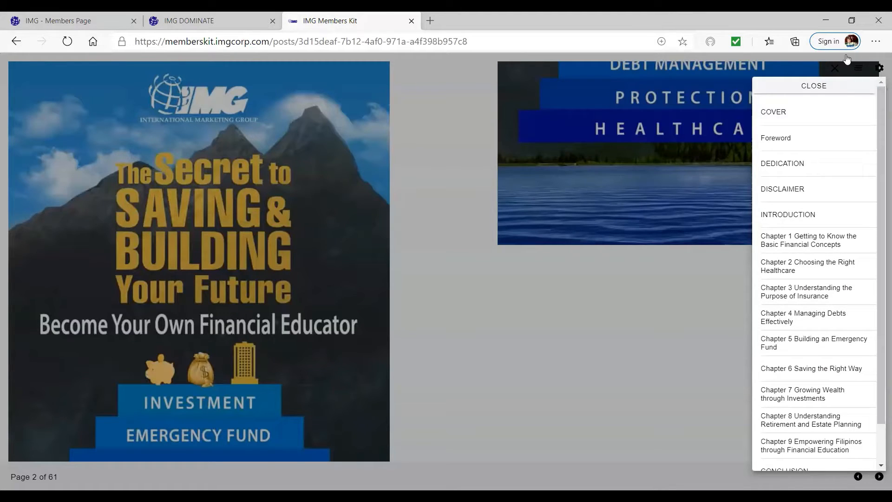
pyautogui.click(814, 87)
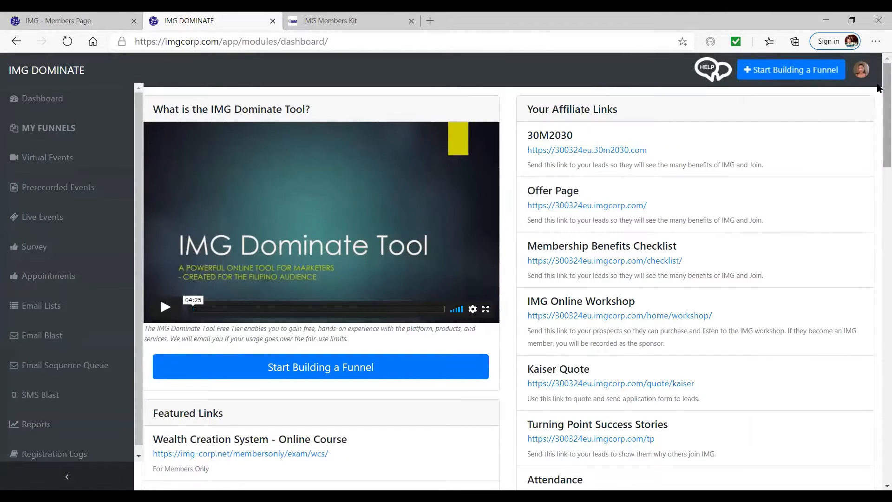
pyautogui.scroll(-8, 878, 130)
pyautogui.scroll(8, 878, 165)
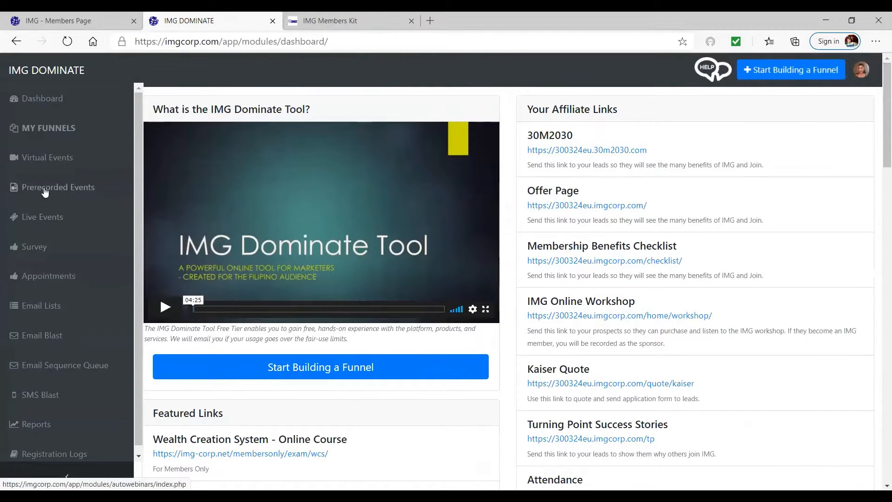
pyautogui.click(146, 209)
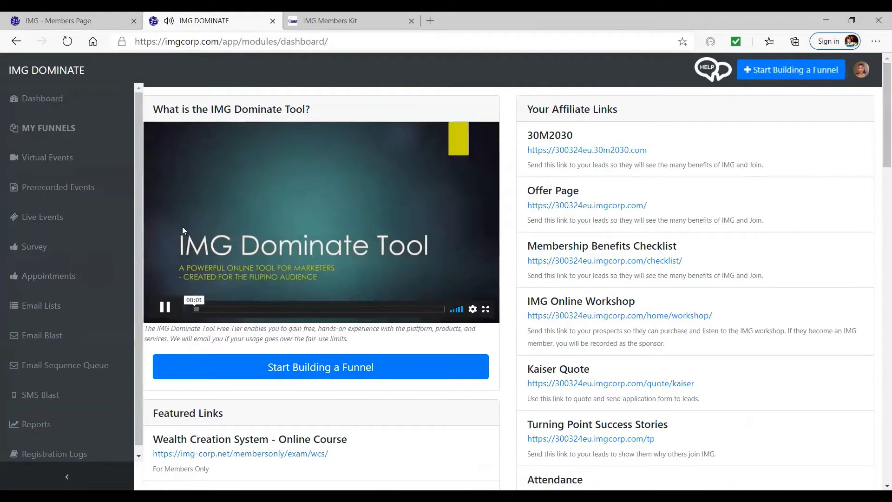
pyautogui.click(164, 306)
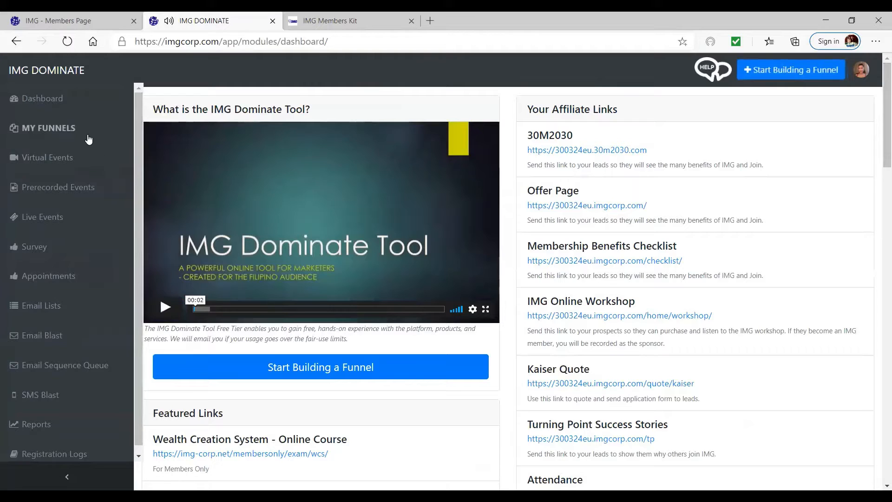
# Start a new survey and title it "Free SSBYF Ebook"
pyautogui.click(40, 251)
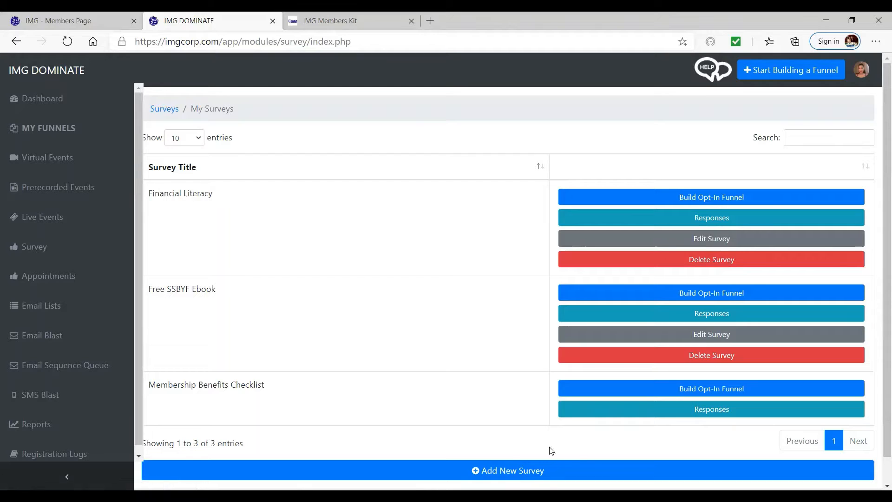
pyautogui.click(504, 470)
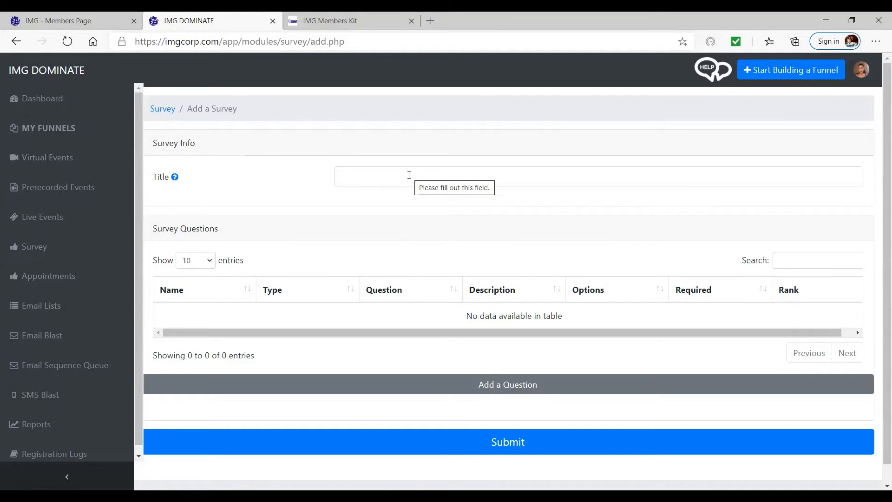
pyautogui.click(394, 183)
pyautogui.write('Fre')
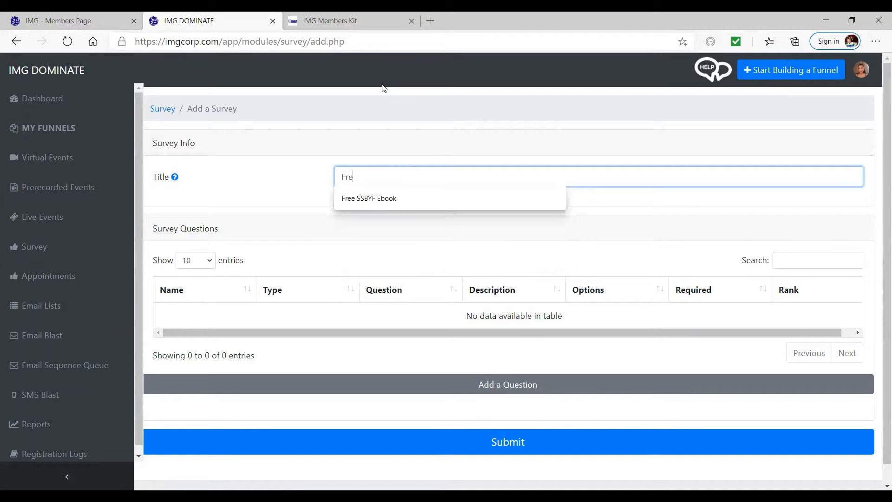
pyautogui.write('e SSBYF Ebook')
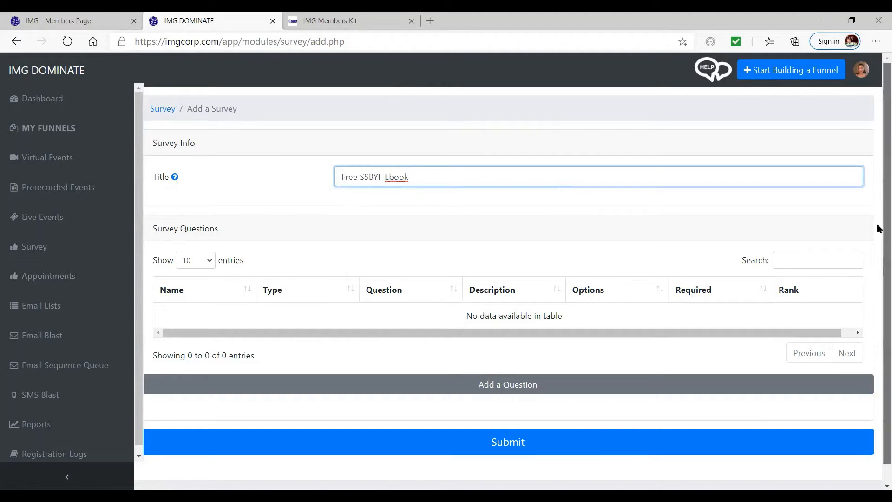
# Start a new survey question with the wording "What are your concerns in life?"
pyautogui.scroll(-1, 878, 270)
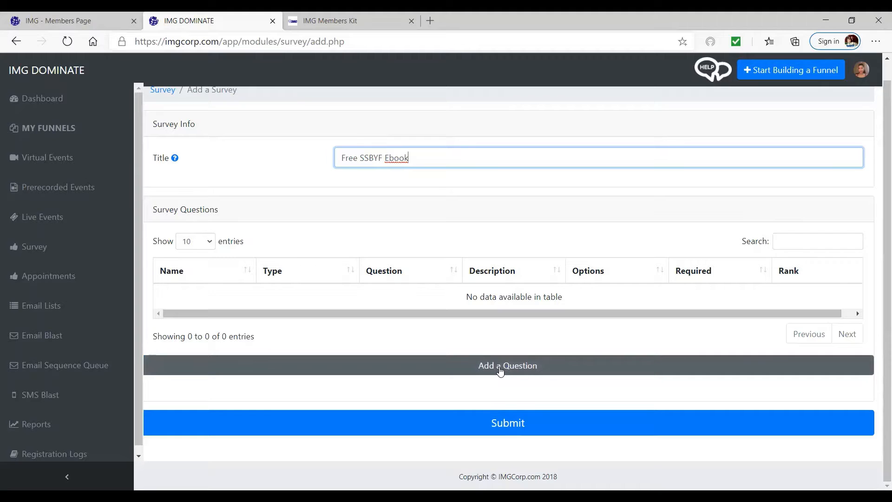
pyautogui.click(500, 365)
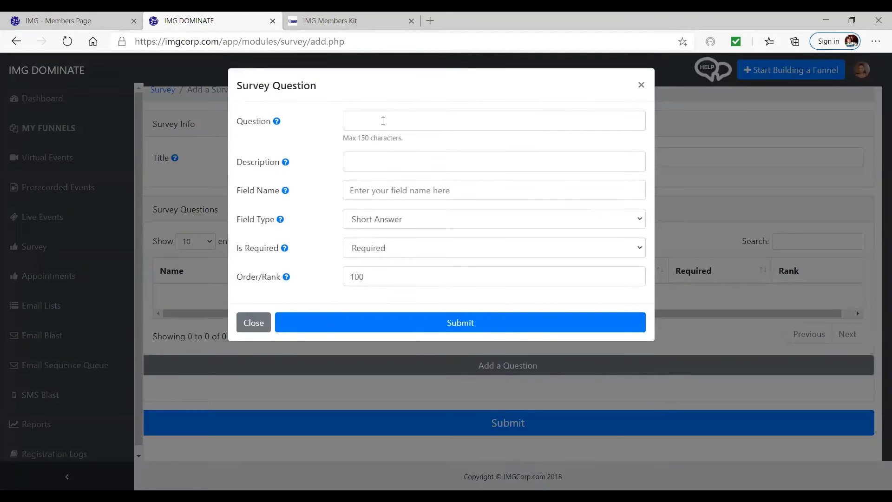
pyautogui.click(383, 121)
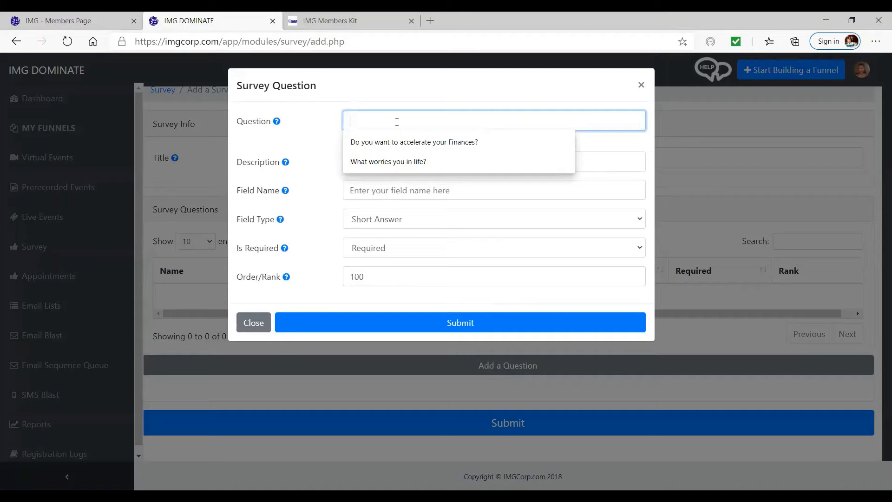
pyautogui.write('hat')
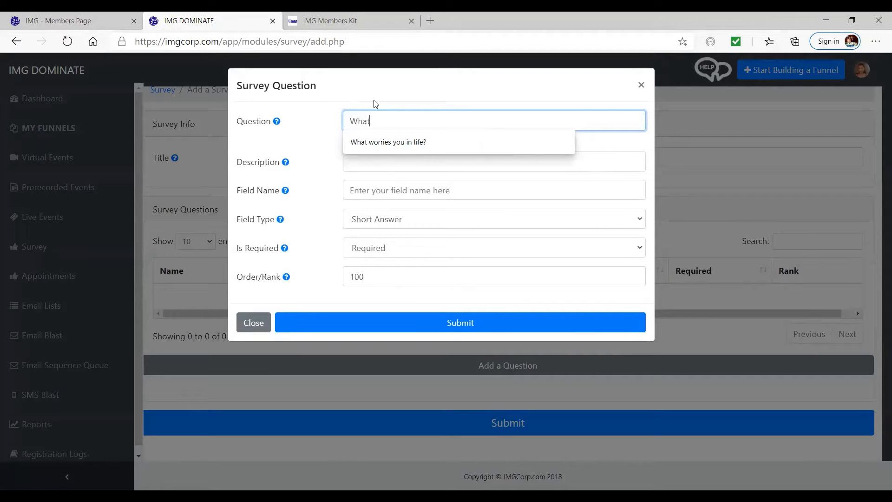
pyautogui.write(' are you ')
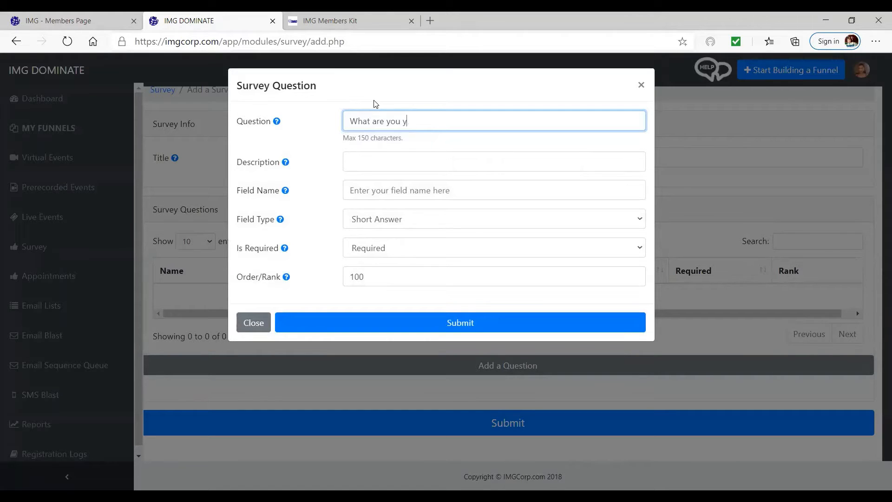
pyautogui.write('r con')
pyautogui.write('cerns in llif')
pyautogui.write('if')
# Describe the question as "5 Strategies on Building your Solid Financial Foundation" and give it the field name ebookforfree
pyautogui.click(386, 159)
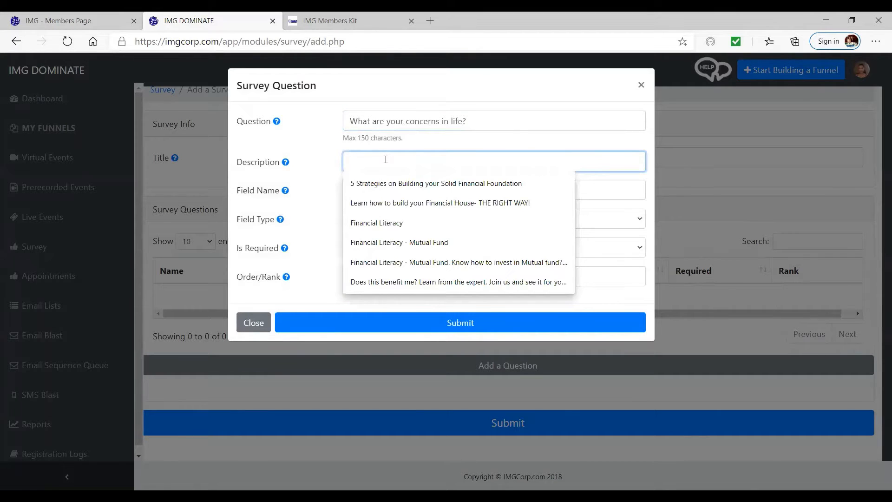
pyautogui.click(396, 185)
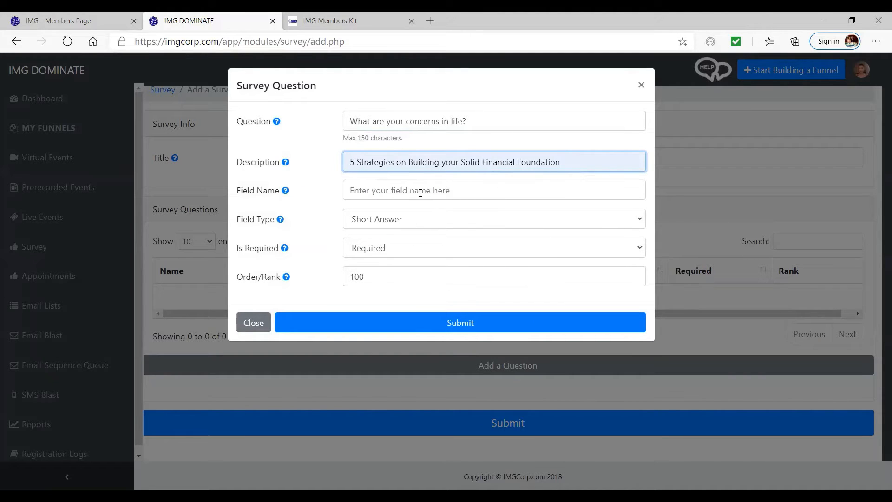
pyautogui.click(420, 192)
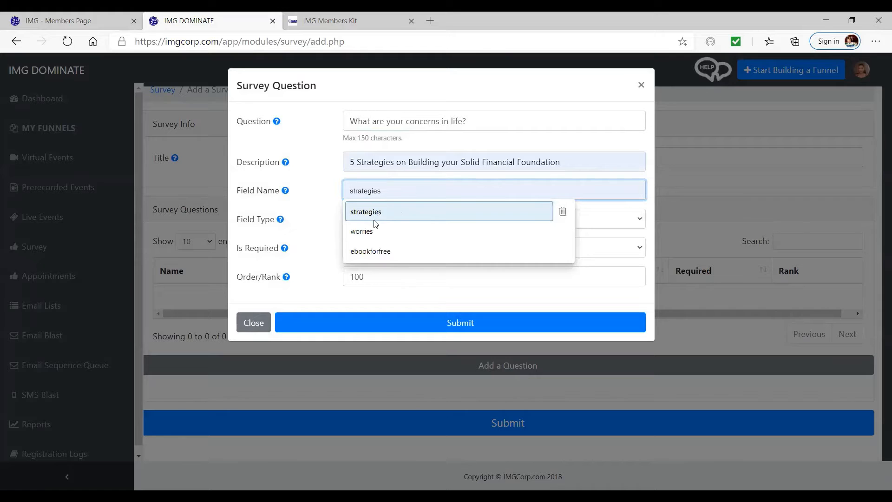
pyautogui.click(372, 251)
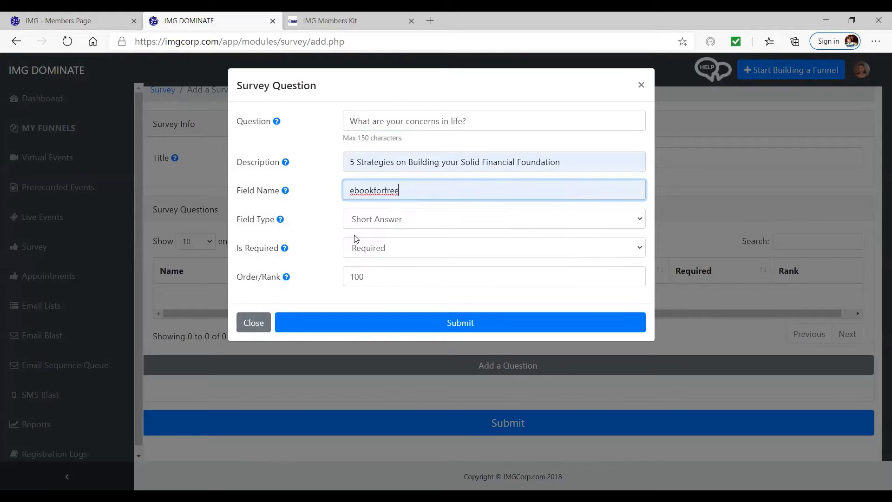
# Set the question's field type to Paragraph and submit the question
pyautogui.click(403, 225)
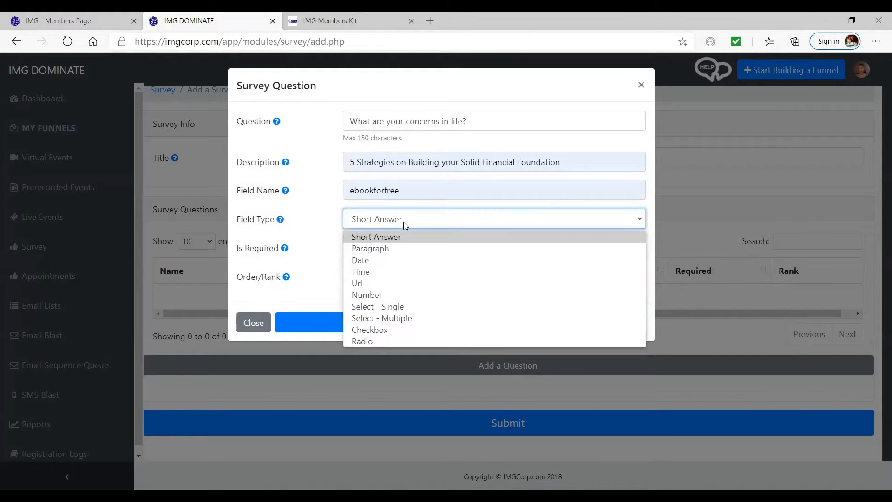
pyautogui.click(381, 252)
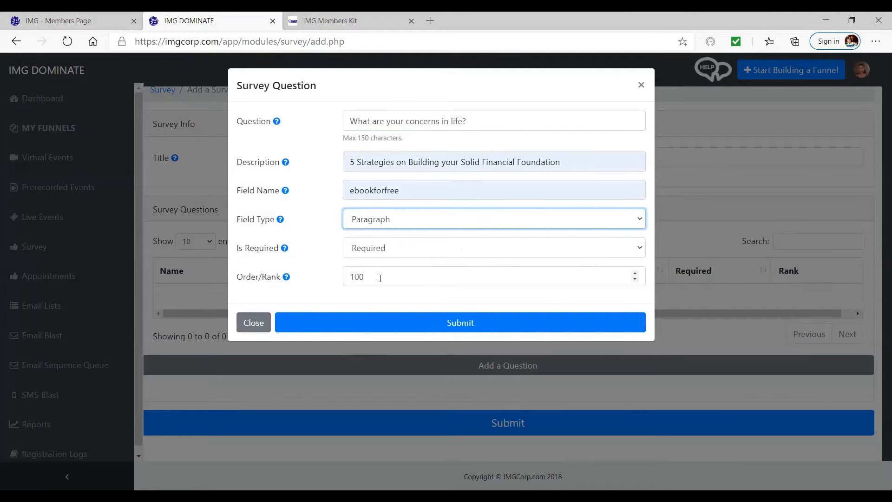
pyautogui.click(464, 329)
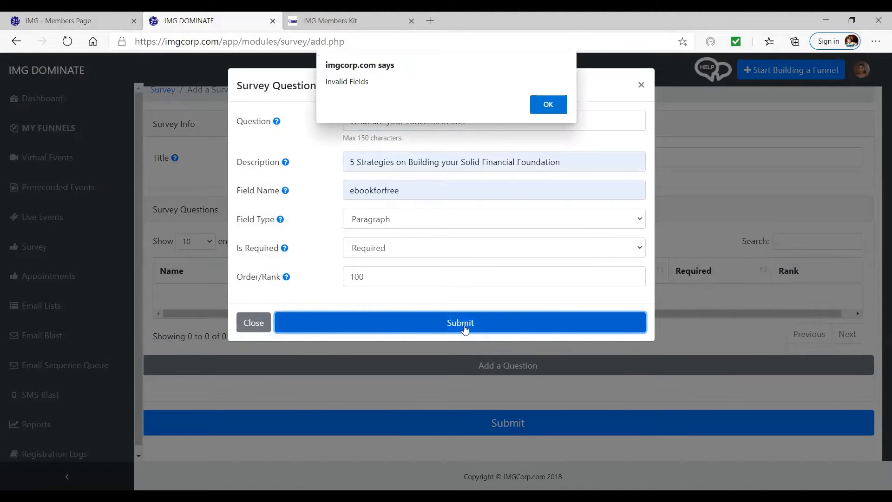
pyautogui.click(543, 103)
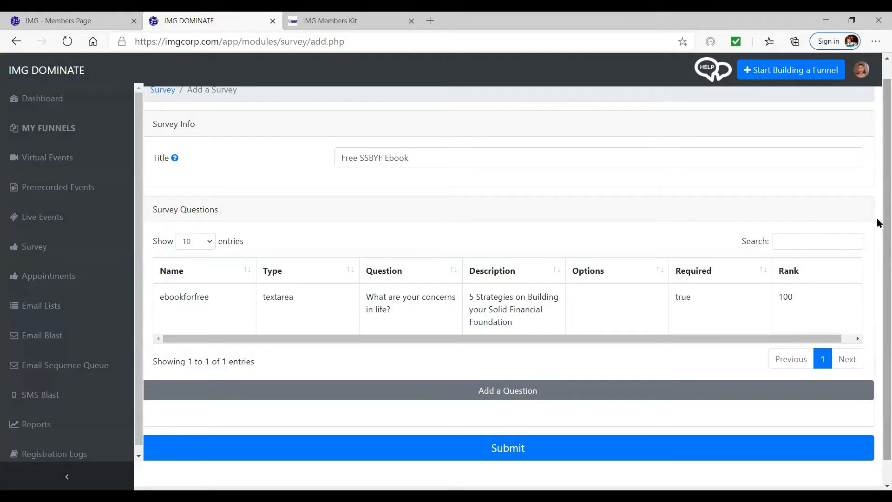
# Submit the survey and start building an opt-in funnel for the Free SSBYF Ebook survey
pyautogui.scroll(-1, 877, 232)
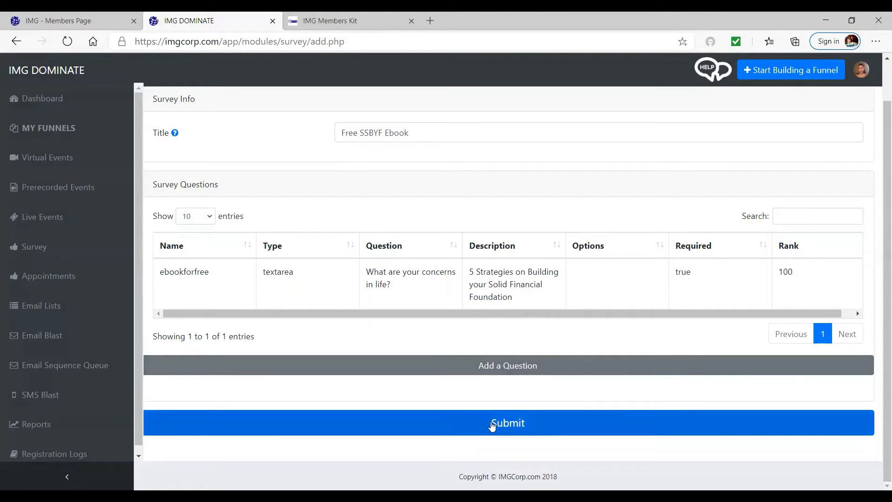
pyautogui.click(494, 427)
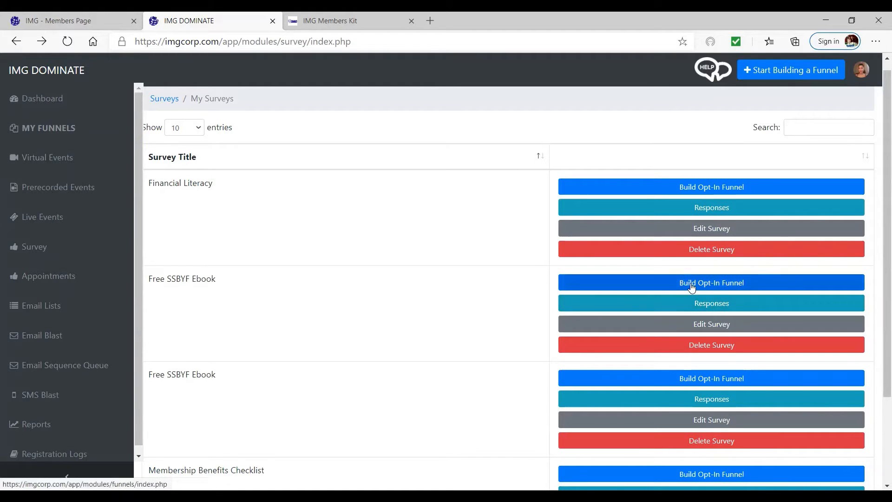
pyautogui.click(718, 287)
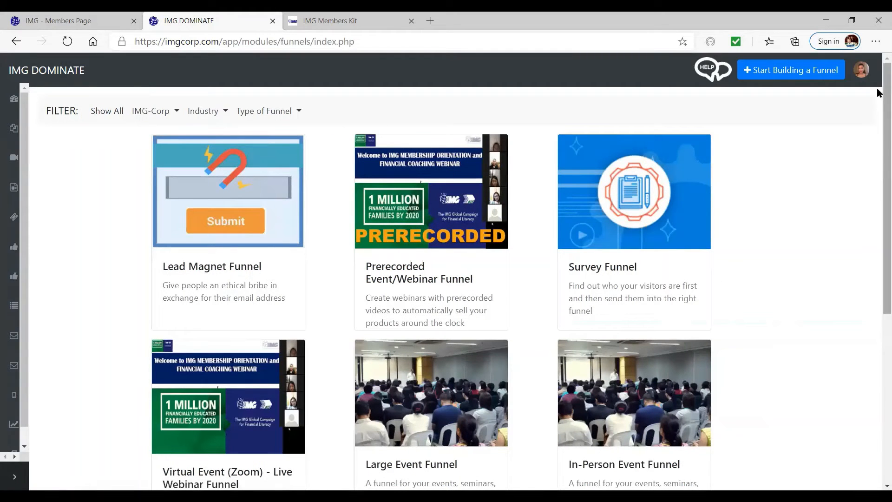
# Choose the Lead Magnet Funnel and start creating it from the FREE eBook template
pyautogui.moveTo(882, 97); pyautogui.dragTo(868, 124)
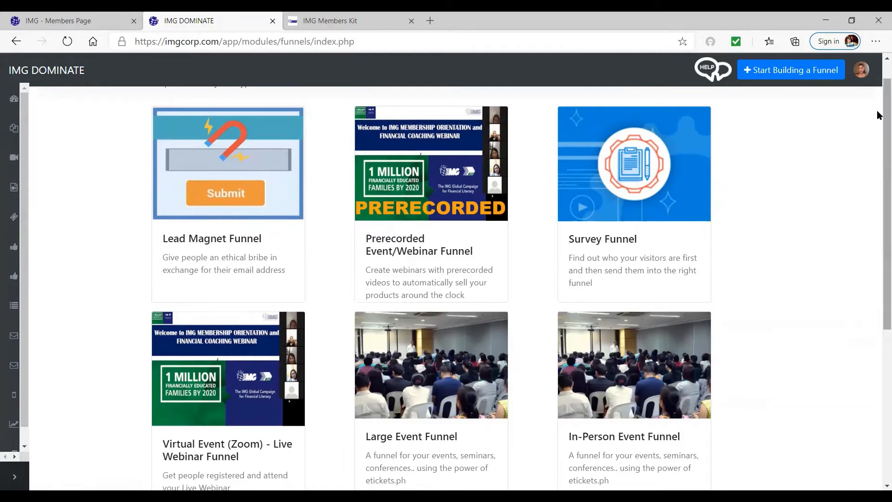
pyautogui.scroll(-3, 878, 146)
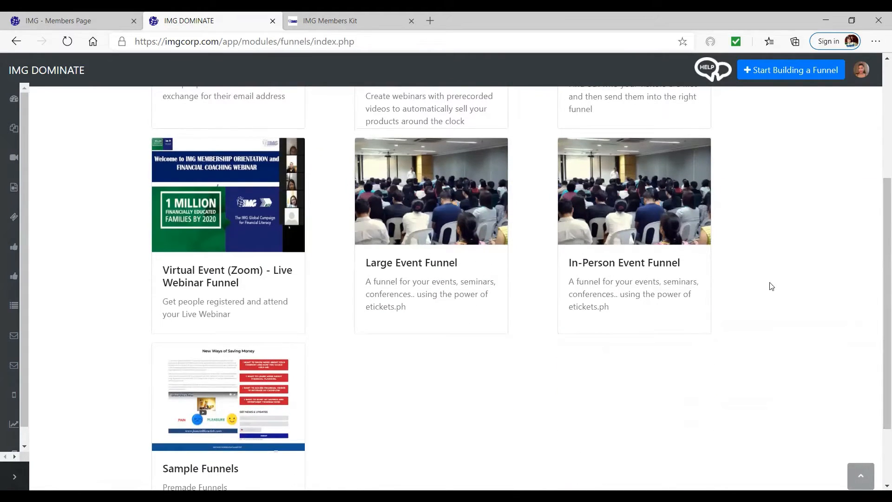
pyautogui.scroll(-2, 877, 312)
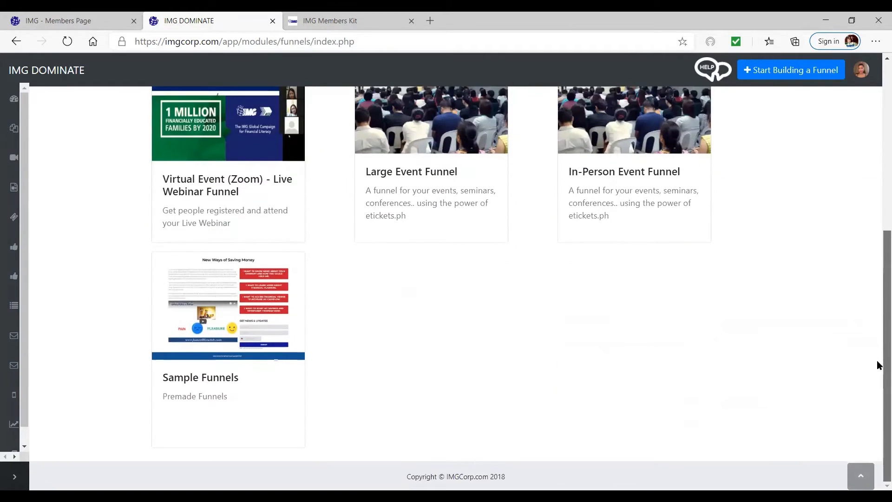
pyautogui.moveTo(877, 352)
pyautogui.mouseDown()
pyautogui.moveTo(877, 203)
pyautogui.moveTo(876, 356)
pyautogui.mouseUp()
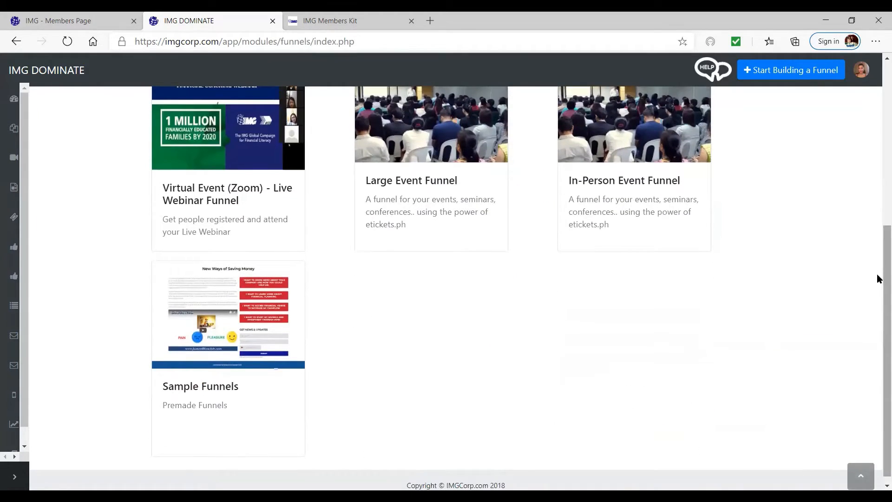
pyautogui.moveTo(878, 277); pyautogui.dragTo(877, 102)
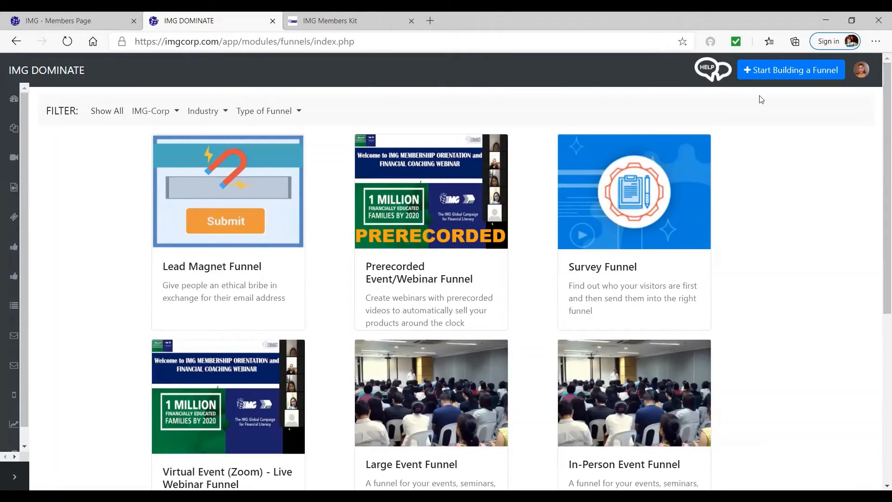
pyautogui.click(228, 269)
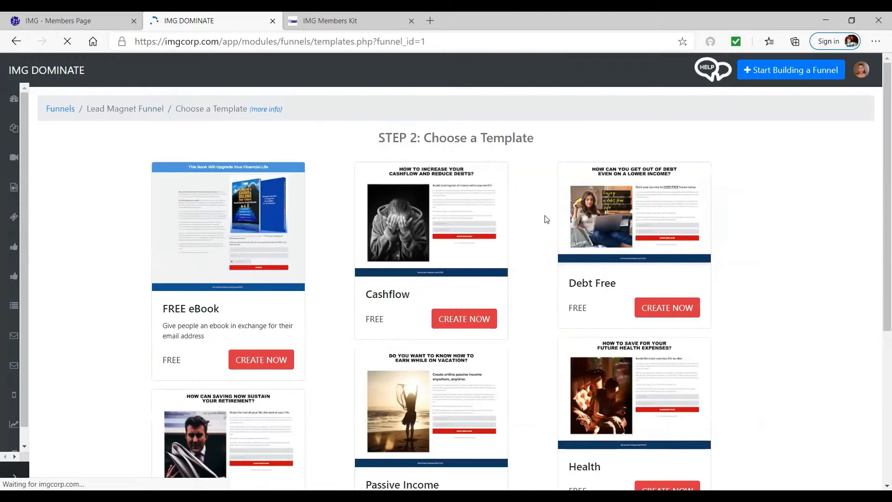
pyautogui.moveTo(883, 93)
pyautogui.mouseDown()
pyautogui.moveTo(883, 127)
pyautogui.moveTo(883, 101)
pyautogui.mouseUp()
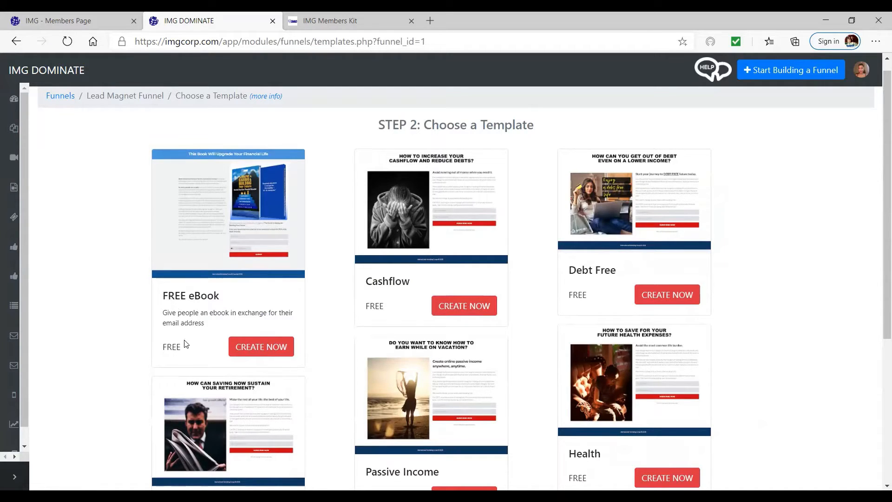
pyautogui.click(267, 348)
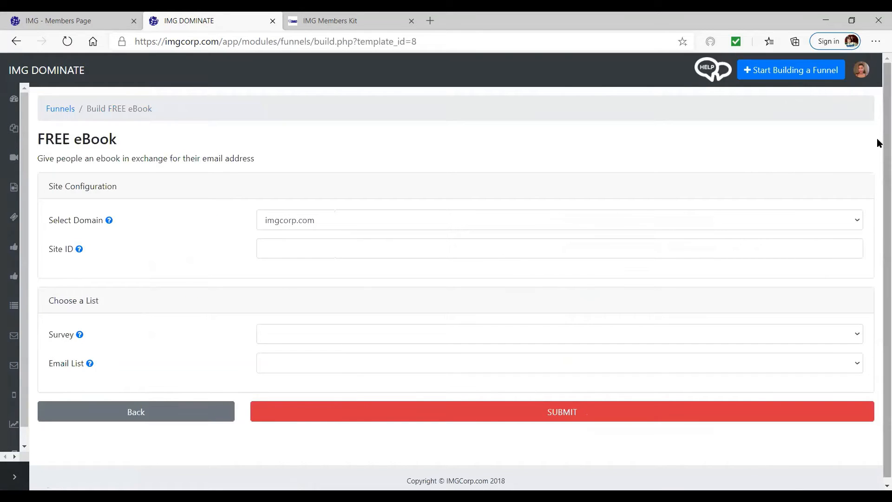
# Set the funnel's domain to wealthyheads.com and its site ID to freessbyfebook
pyautogui.scroll(-1, 877, 144)
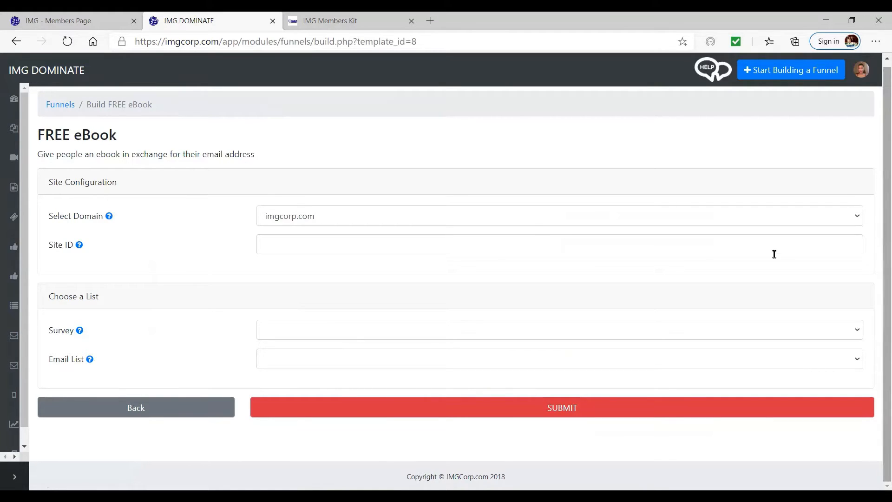
pyautogui.click(342, 216)
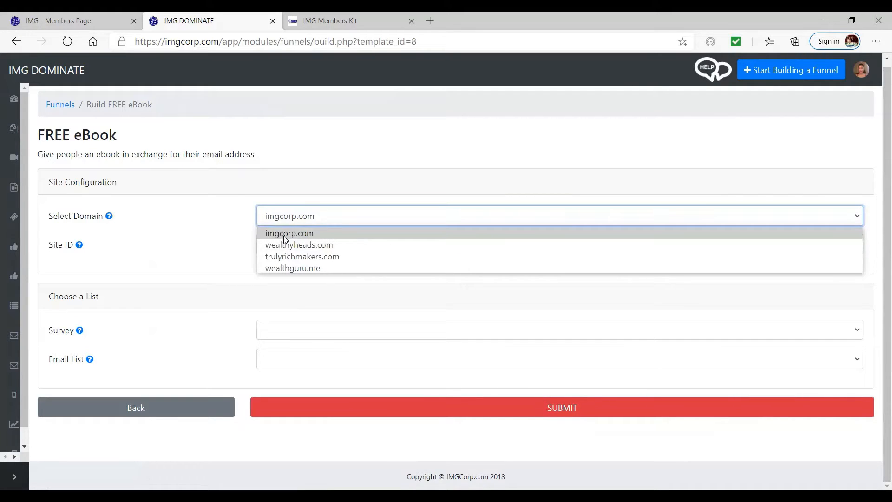
pyautogui.click(306, 251)
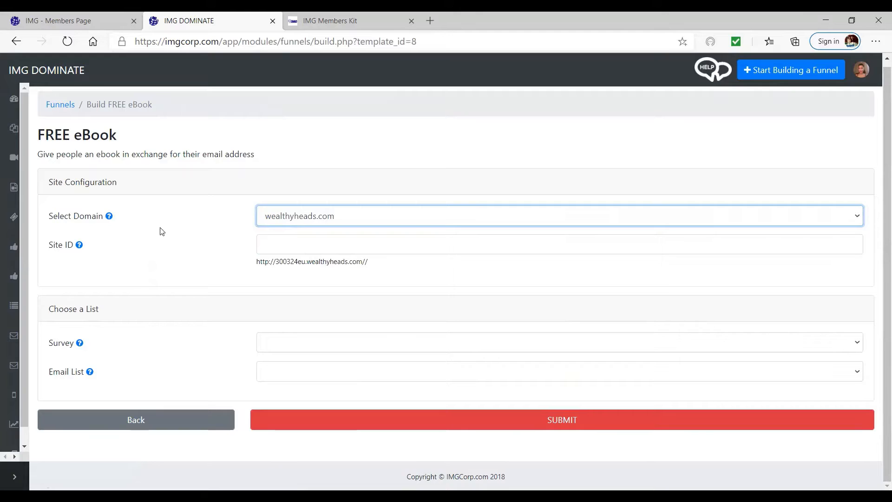
pyautogui.click(349, 245)
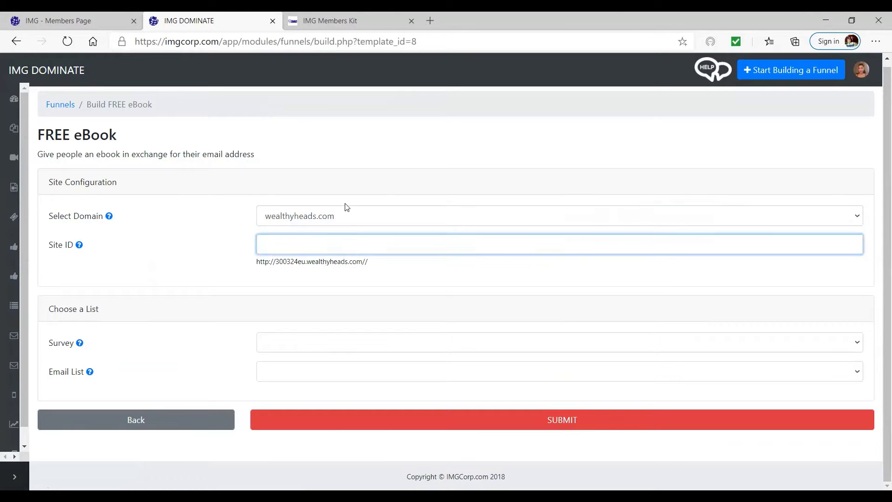
pyautogui.write('freessbyfebook')
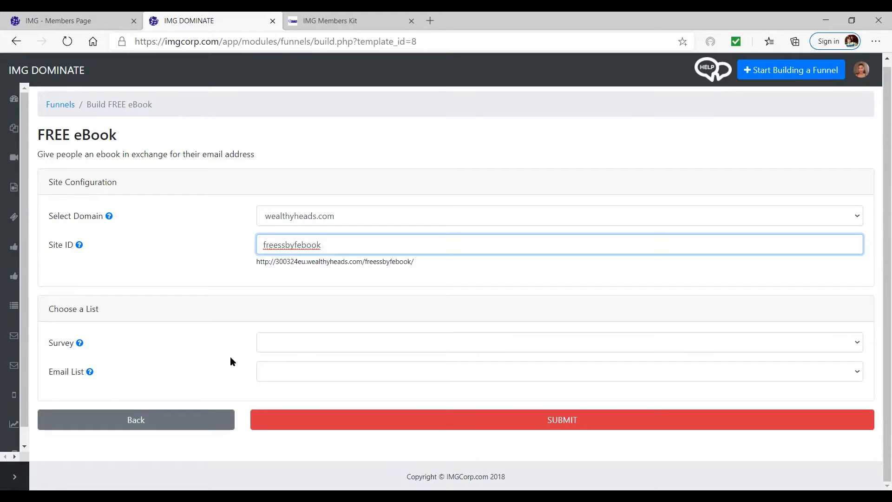
# Assign the Membership Benefits Checklist survey and the Free SSBYF eBook List email list, and try to submit the funnel
pyautogui.click(318, 340)
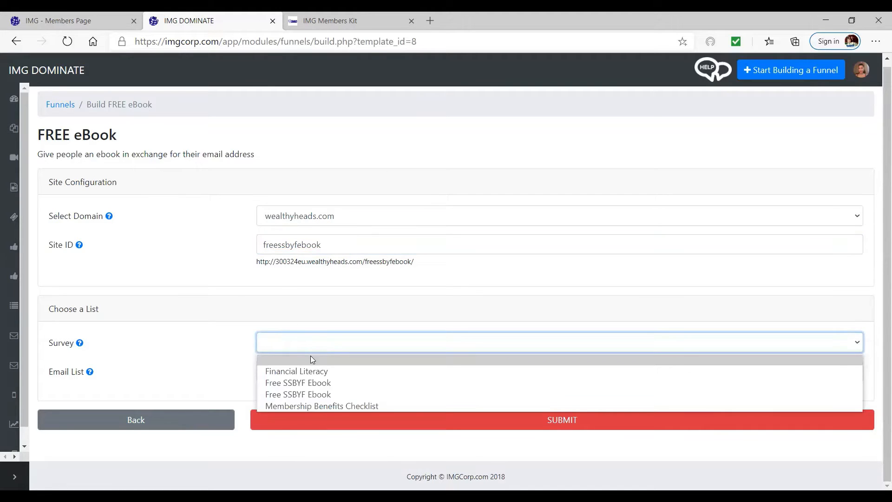
pyautogui.click(301, 405)
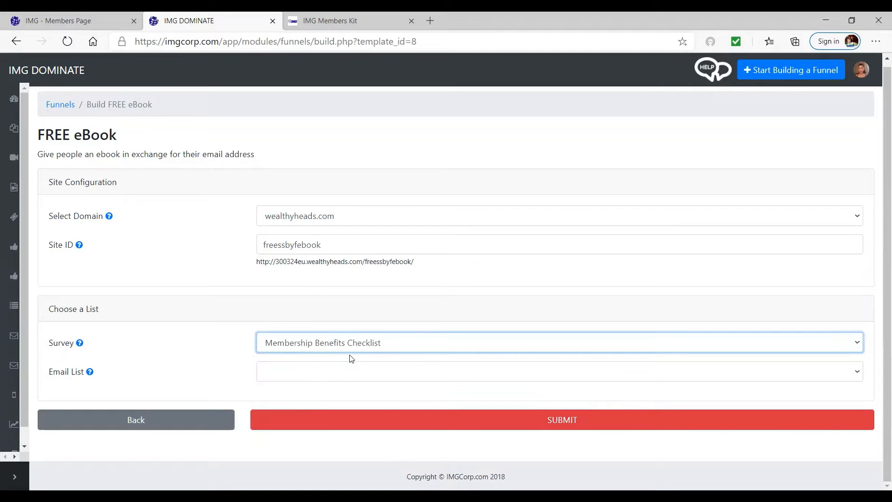
pyautogui.click(327, 377)
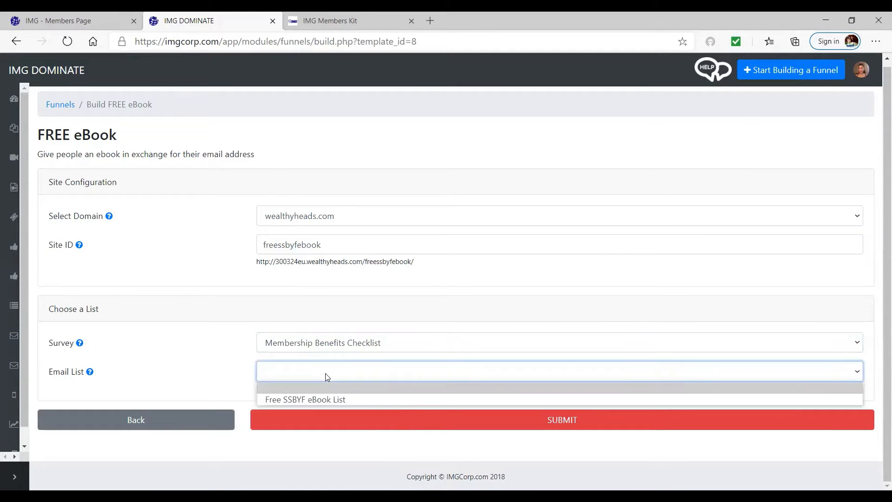
pyautogui.click(298, 399)
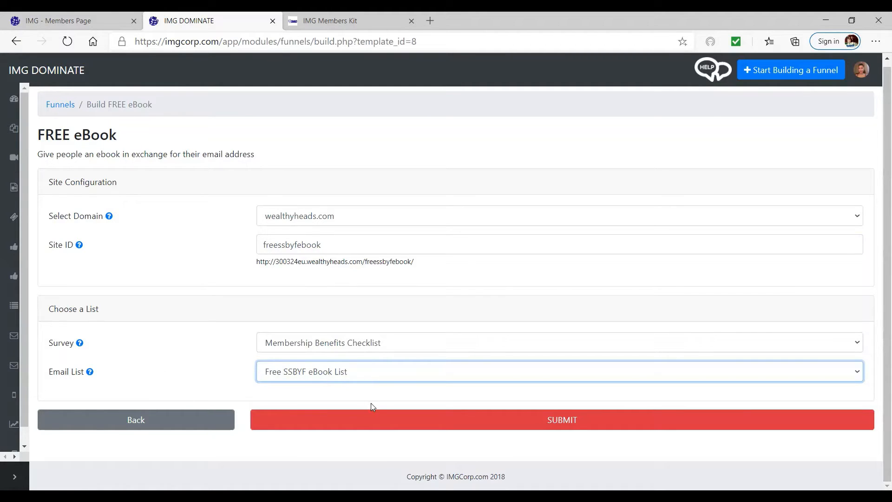
pyautogui.click(560, 424)
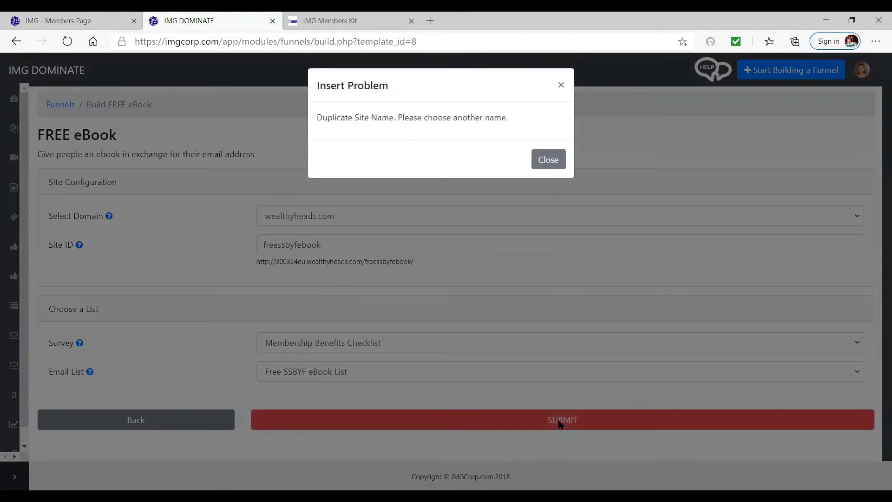
pyautogui.click(545, 159)
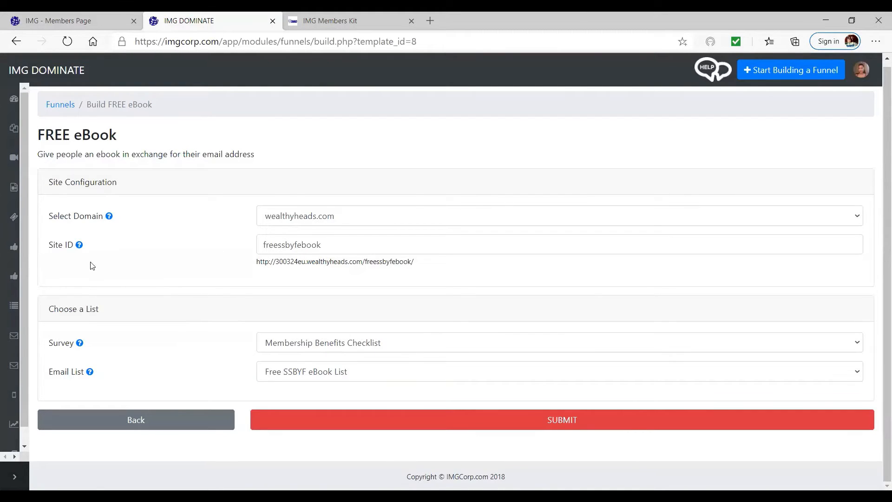
# Change the site ID to freessbyfebooknow and submit the funnel
pyautogui.click(332, 246)
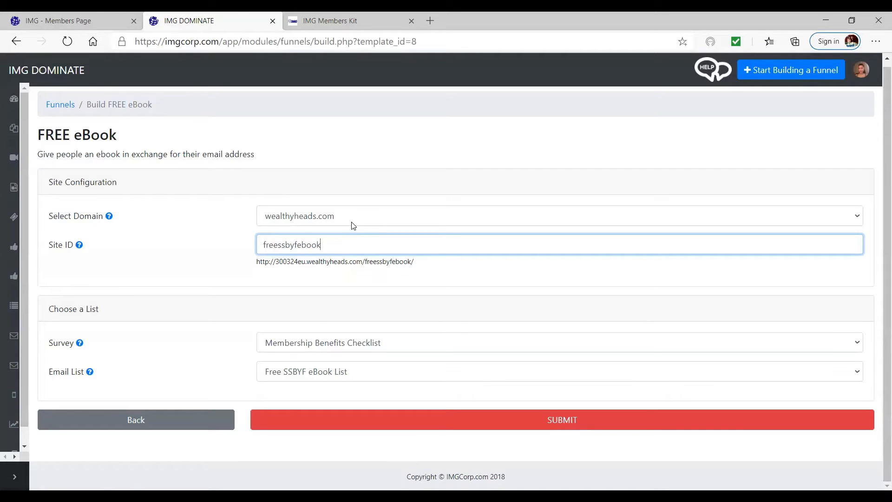
pyautogui.write('now')
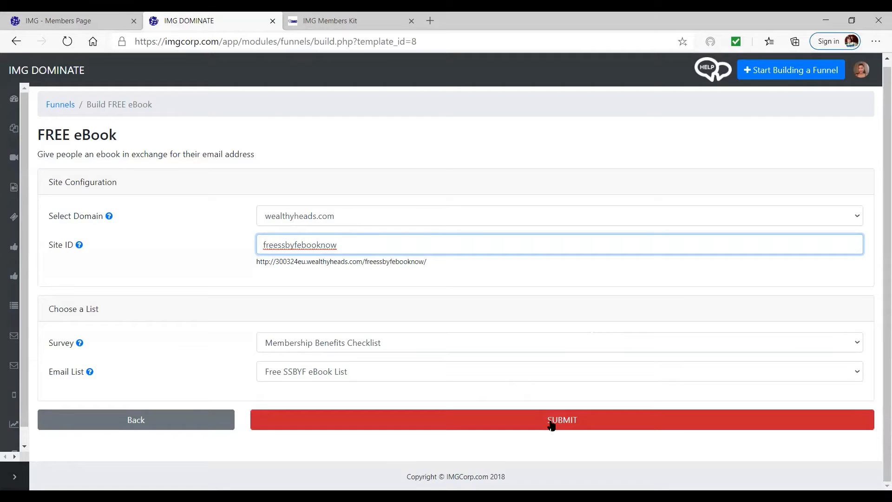
pyautogui.click(551, 423)
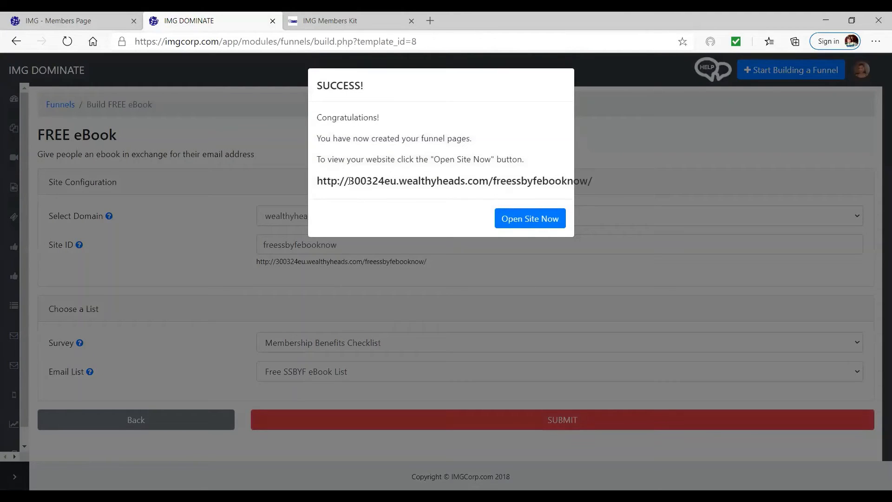
# Open the new freessbyfebooknow site and examine its landing page, from the book headline to the opt-in form and benefits checklist
pyautogui.moveTo(315, 180); pyautogui.dragTo(597, 188)
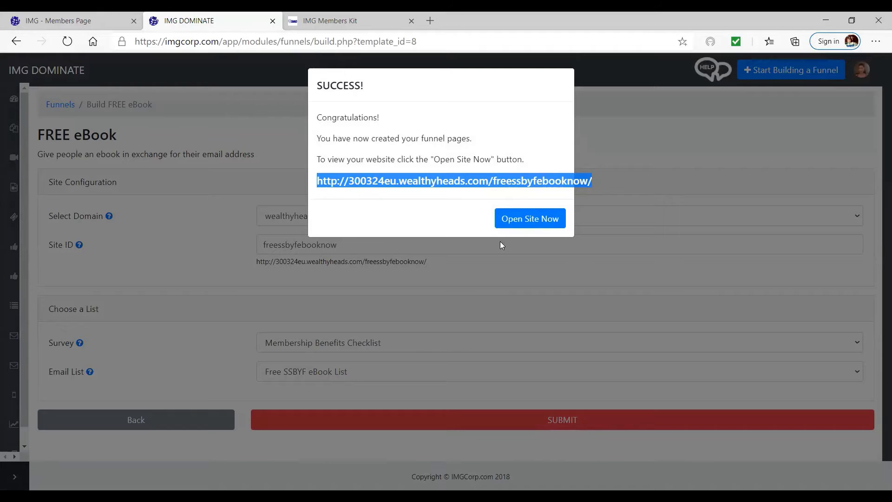
pyautogui.click(531, 222)
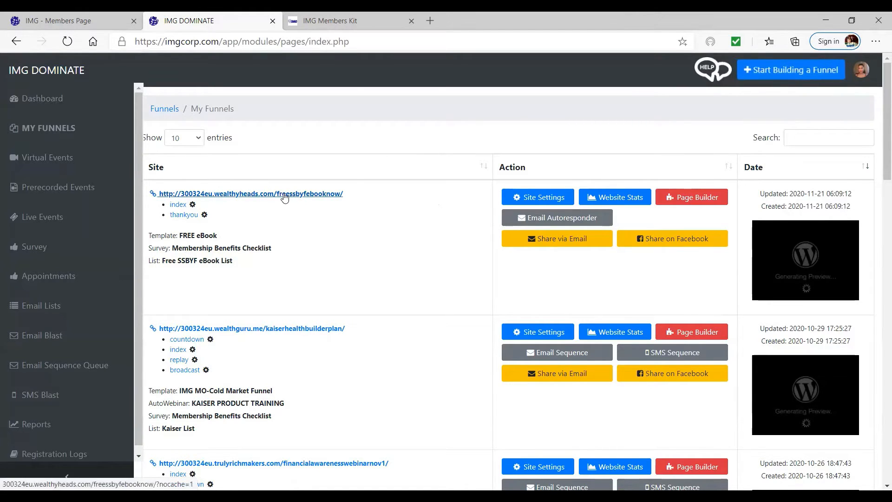
pyautogui.click(284, 194)
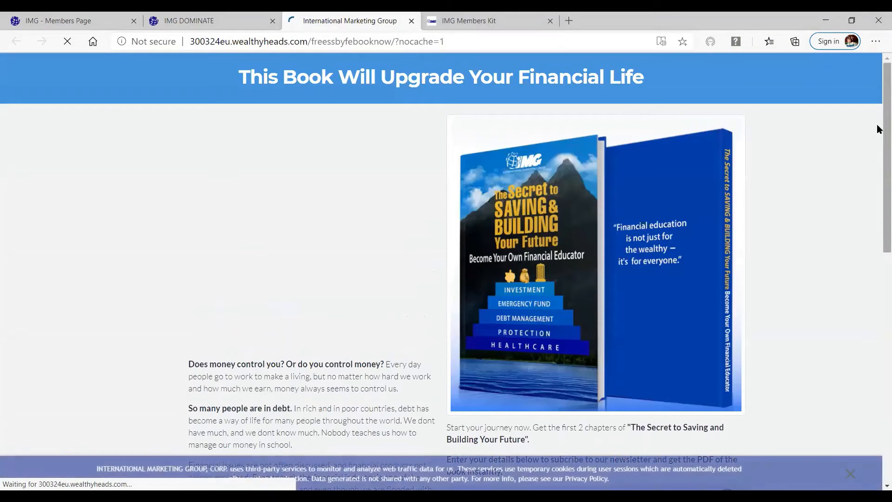
pyautogui.moveTo(877, 129); pyautogui.dragTo(876, 344)
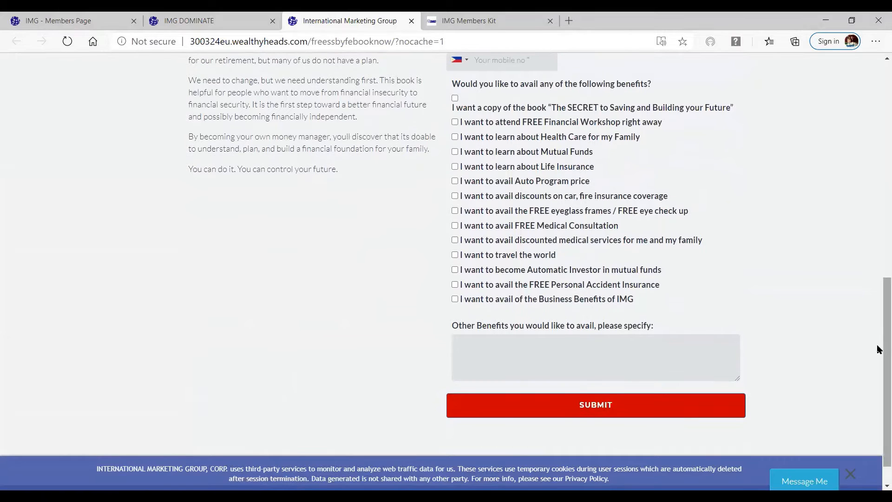
pyautogui.moveTo(877, 320); pyautogui.dragTo(876, 139)
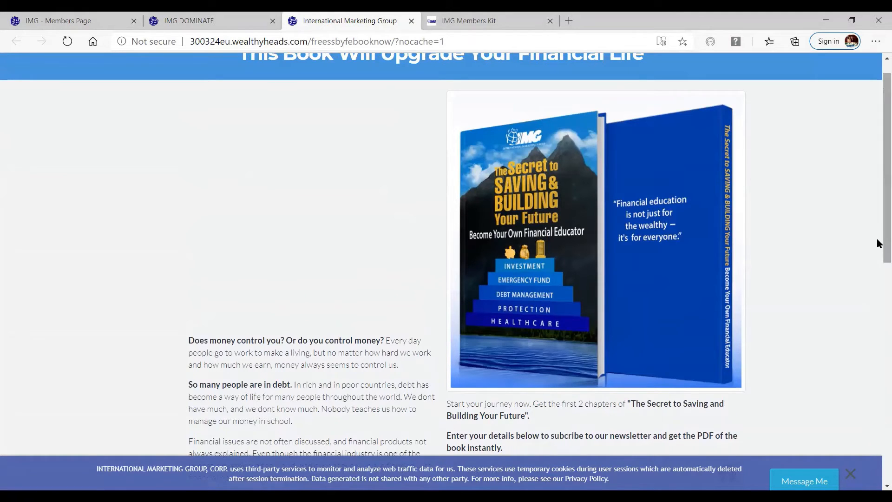
pyautogui.moveTo(877, 227); pyautogui.dragTo(867, 296)
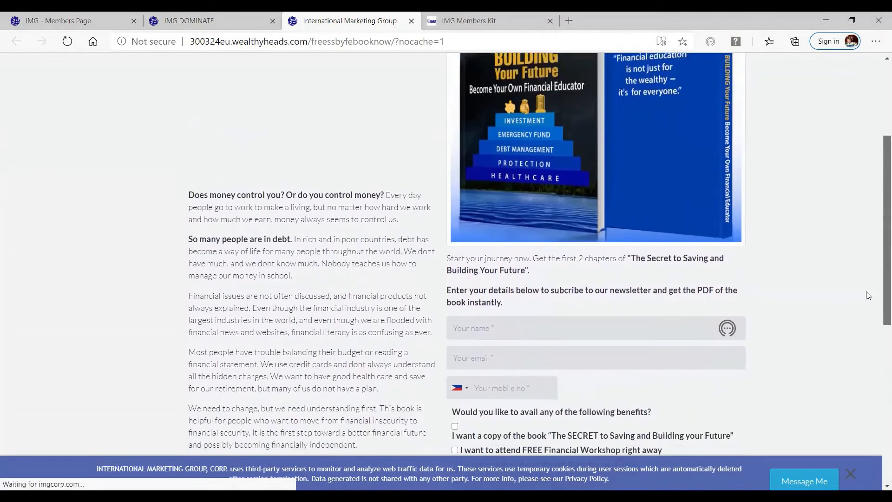
pyautogui.scroll(-2, 868, 295)
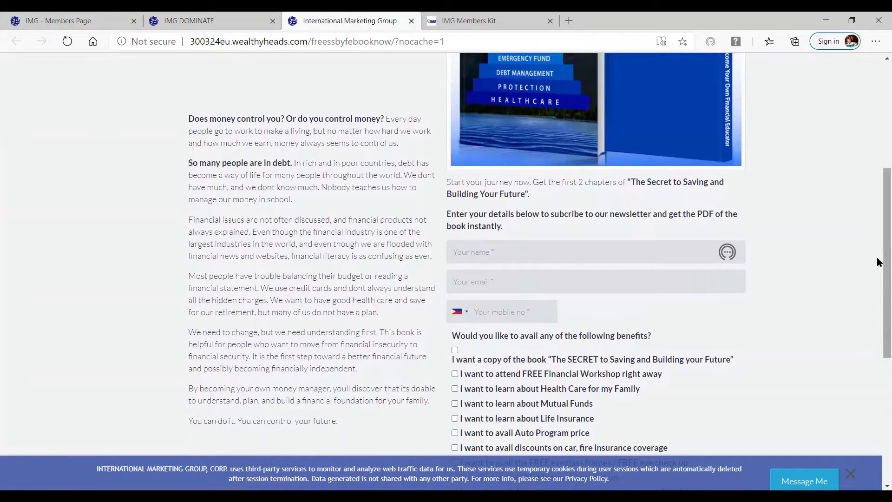
pyautogui.moveTo(877, 255); pyautogui.dragTo(854, 175)
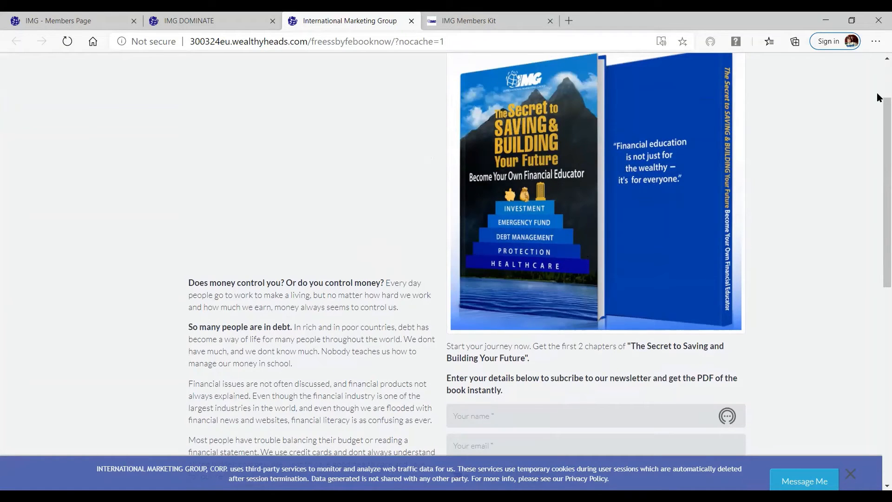
pyautogui.moveTo(878, 115); pyautogui.dragTo(729, 59)
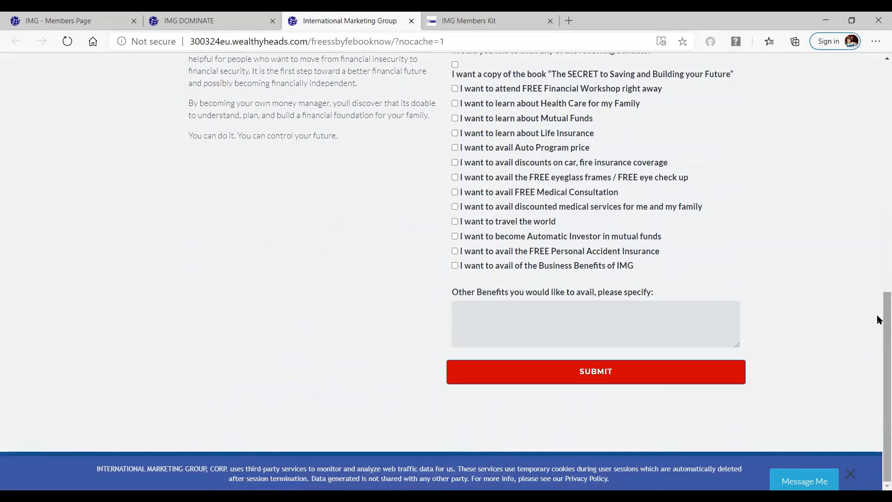
pyautogui.moveTo(879, 319); pyautogui.dragTo(754, 61)
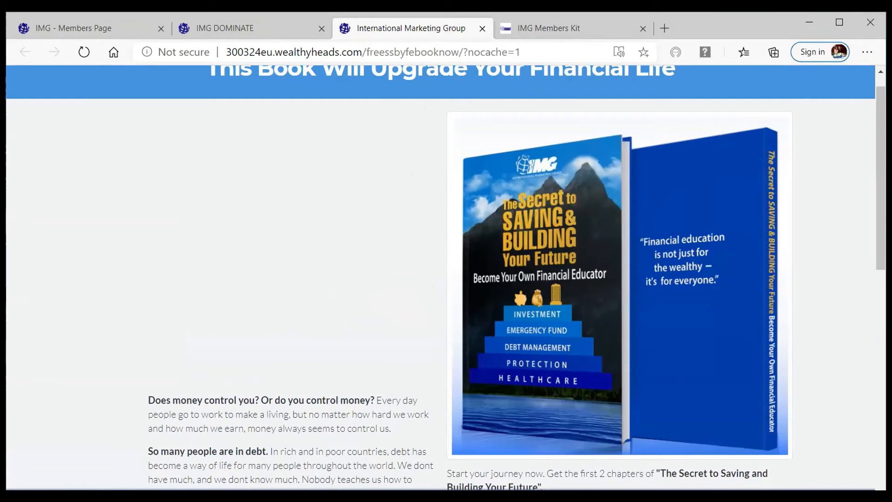
# Return to My Funnels and choose the "Enjoy a debt free life" picture as the freessbyfebooknow funnel's Facebook sharing image
pyautogui.click(225, 28)
pyautogui.doubleClick(708, 21)
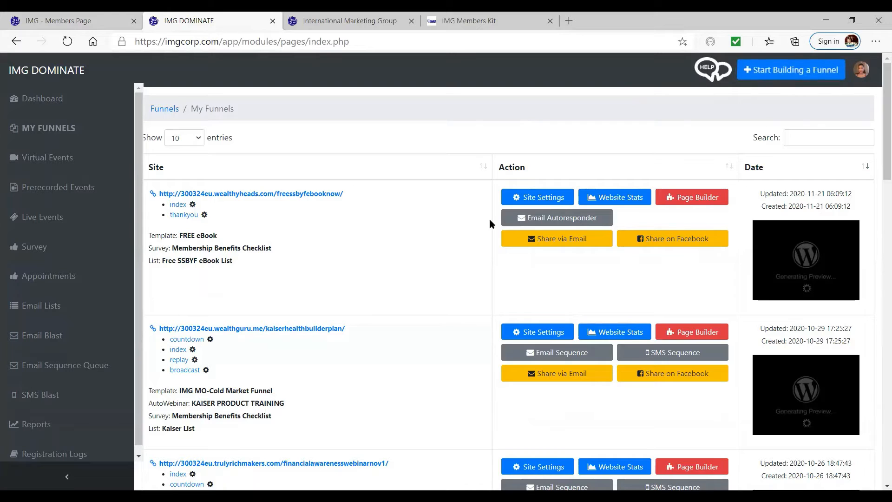
pyautogui.click(661, 240)
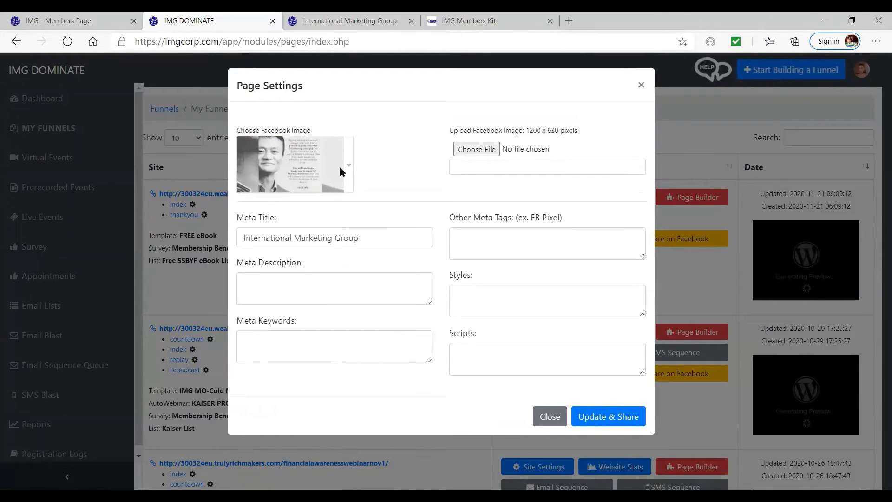
pyautogui.click(348, 163)
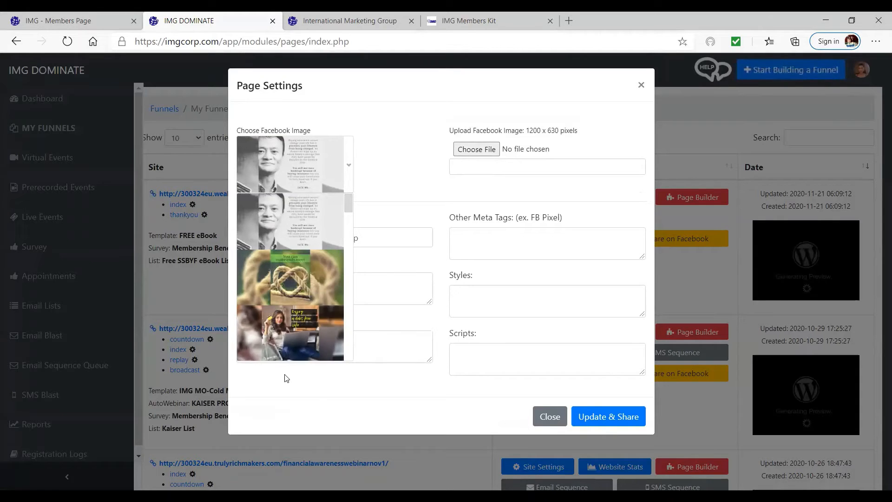
pyautogui.click(302, 316)
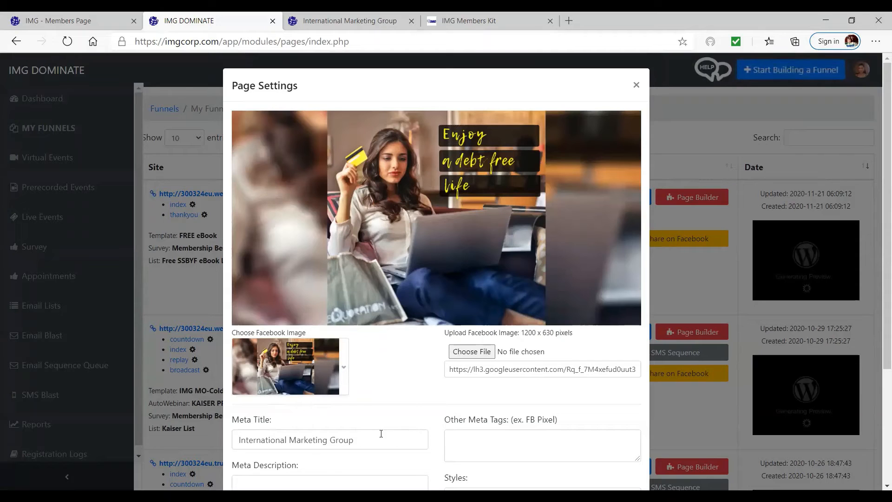
# Set the page's meta description to "Enjoy Your FREE SSBYF Ebook"
pyautogui.click(303, 482)
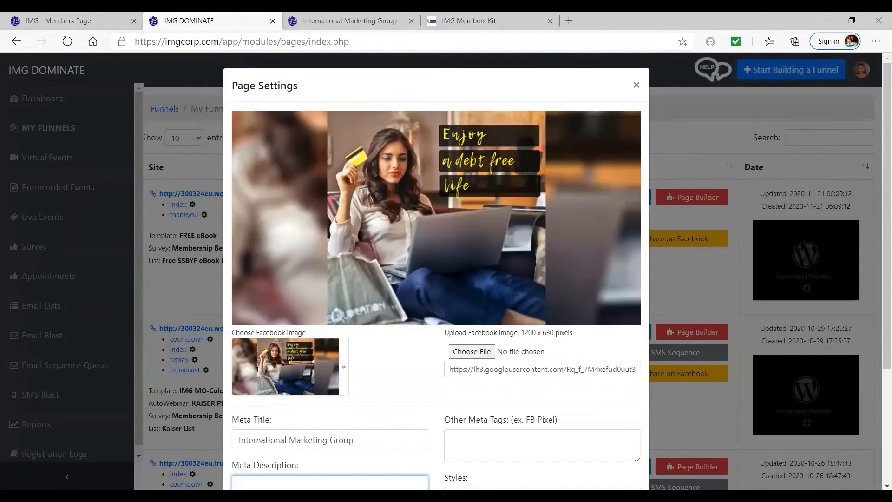
pyautogui.moveTo(878, 219); pyautogui.dragTo(878, 328)
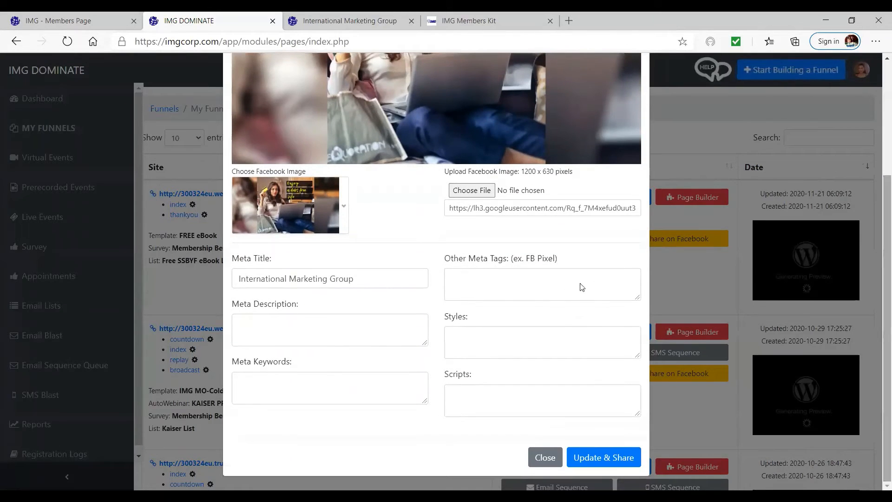
pyautogui.click(291, 338)
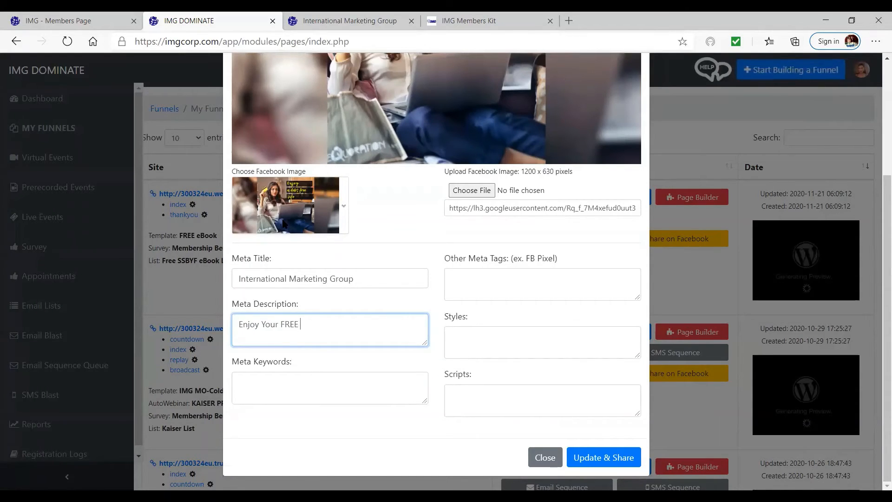
pyautogui.write('Enjoy Your FREE SSBYF Eb')
pyautogui.write('ook')
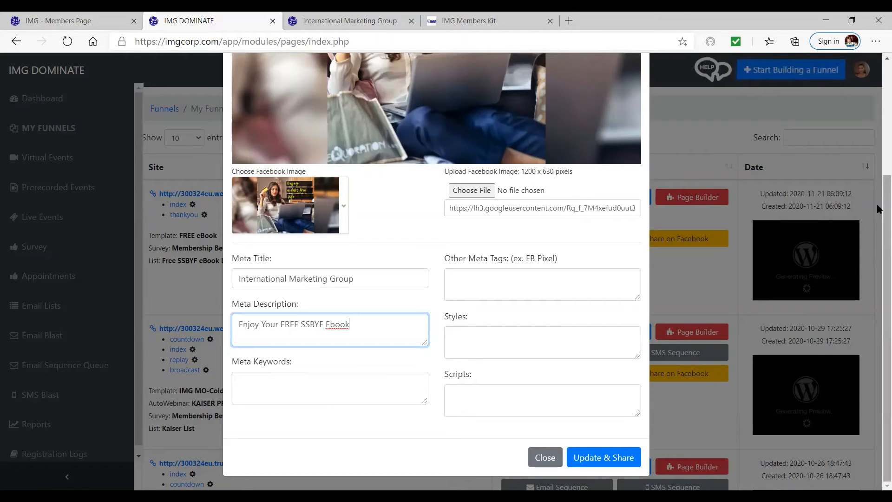
pyautogui.moveTo(880, 211); pyautogui.dragTo(874, 107)
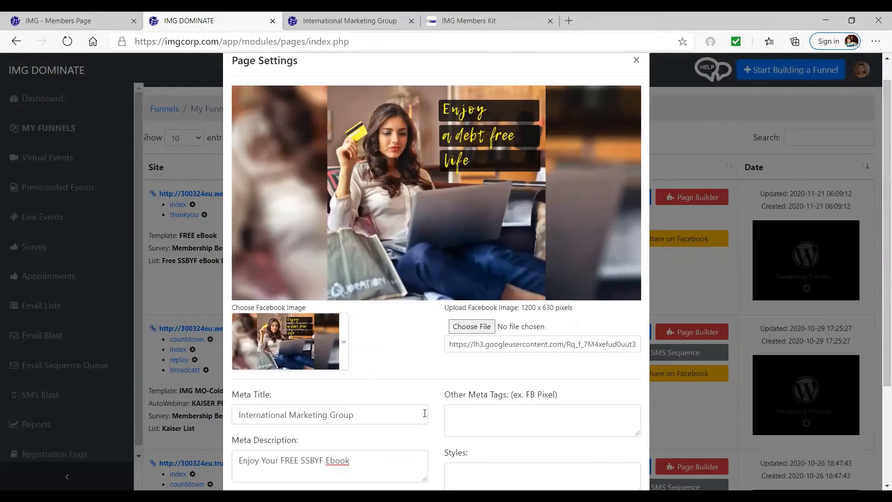
pyautogui.click(484, 326)
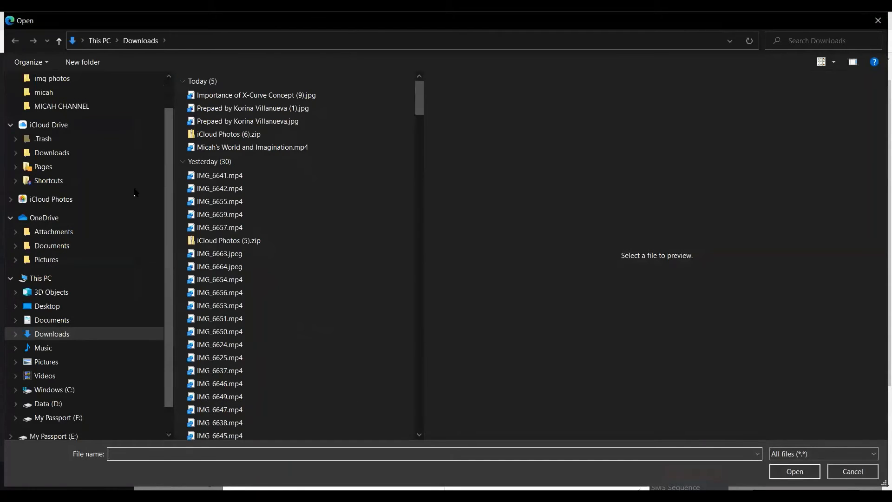
pyautogui.moveTo(167, 174); pyautogui.dragTo(181, 138)
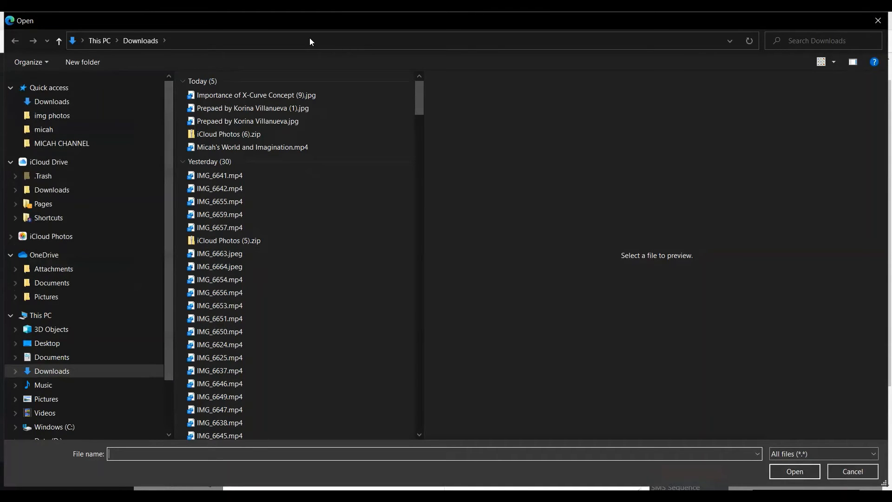
pyautogui.click(877, 20)
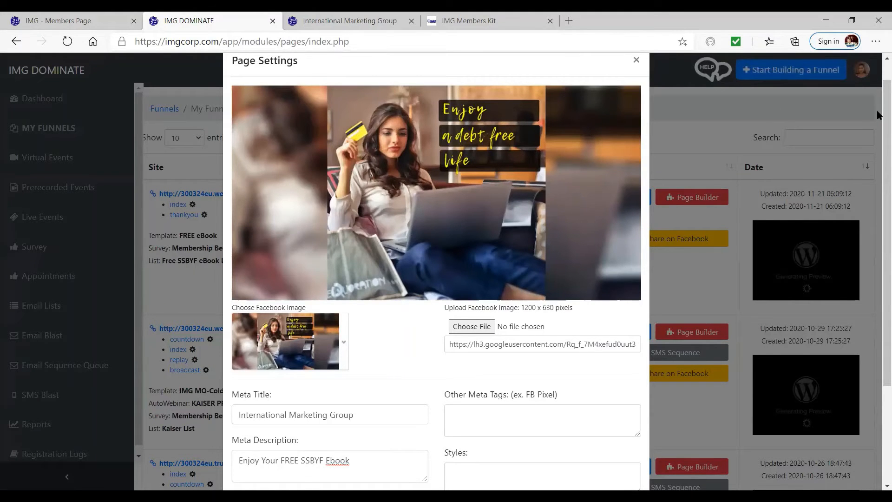
# Save the freessbyfebooknow page settings and start sharing the page on Facebook
pyautogui.moveTo(884, 122); pyautogui.dragTo(877, 247)
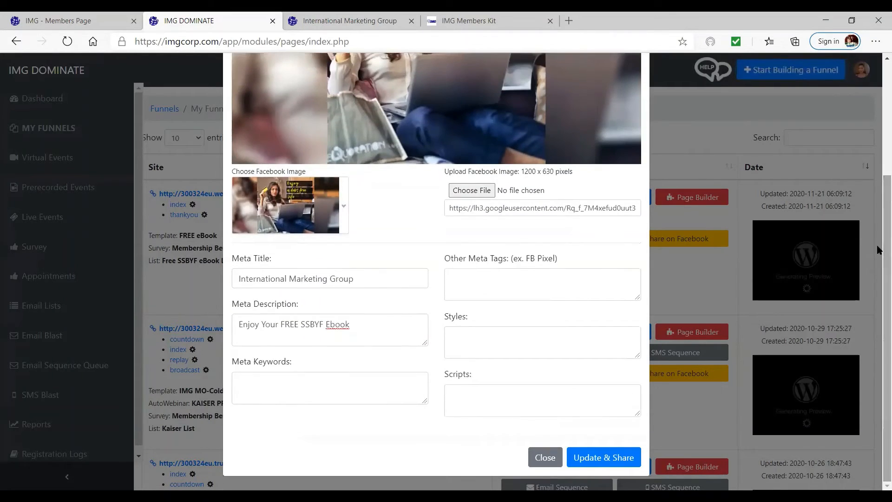
pyautogui.click(597, 457)
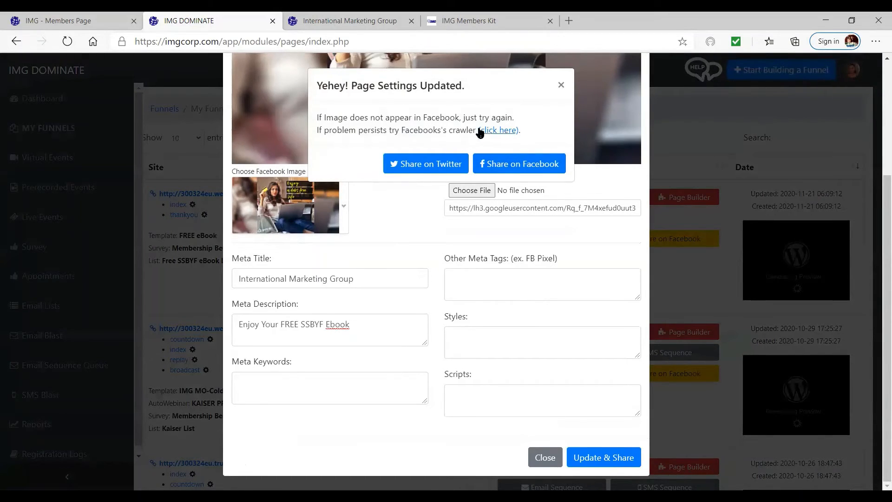
pyautogui.click(519, 166)
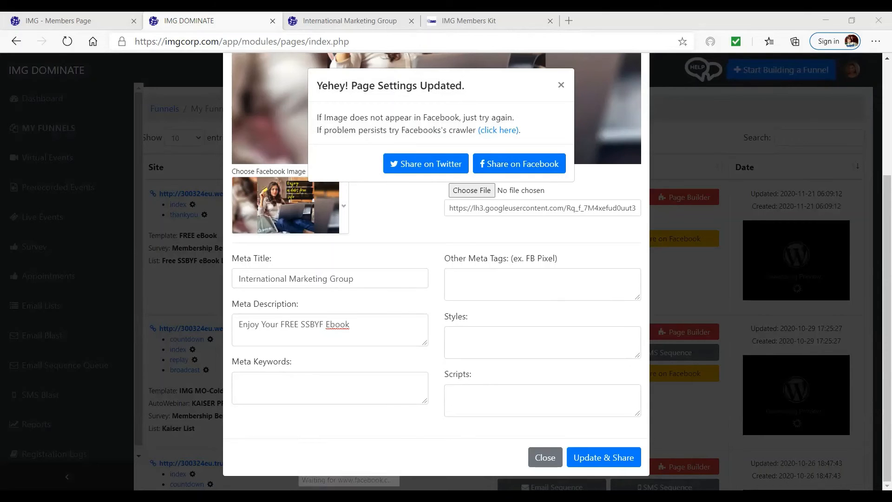
pyautogui.click(519, 163)
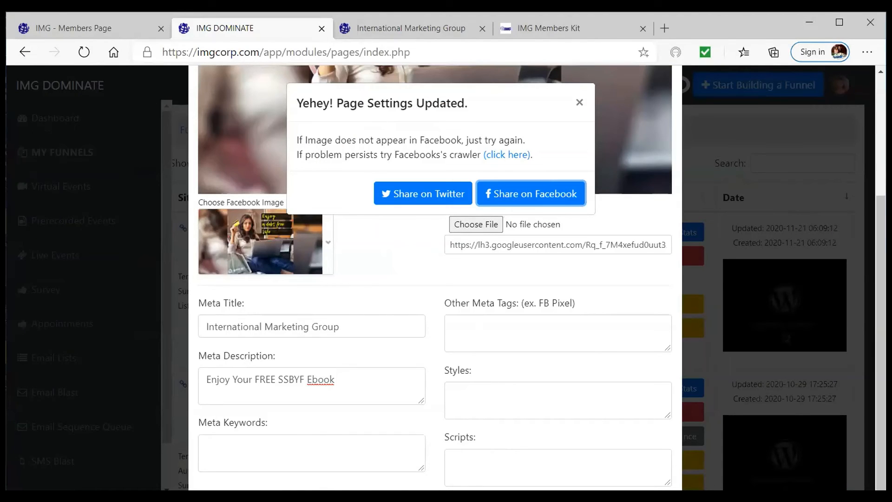
# Open a blank browser page alongside the existing ones and maximize the browser window
pyautogui.click(664, 28)
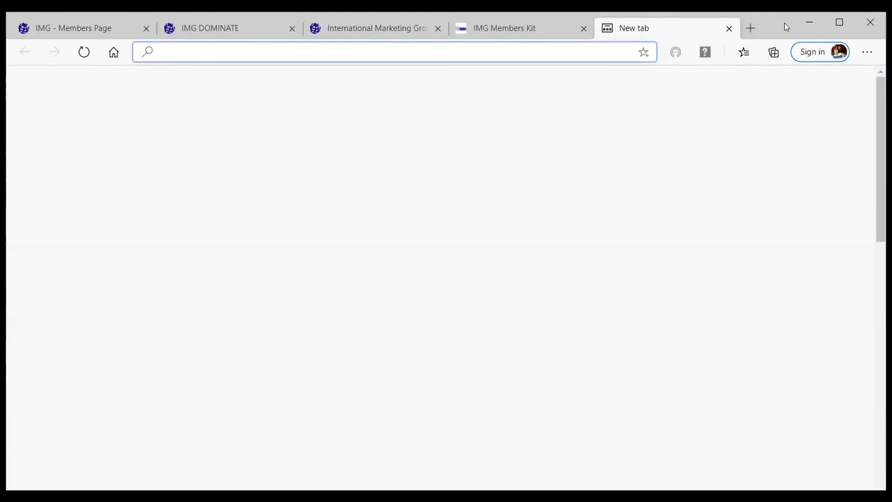
pyautogui.doubleClick(784, 24)
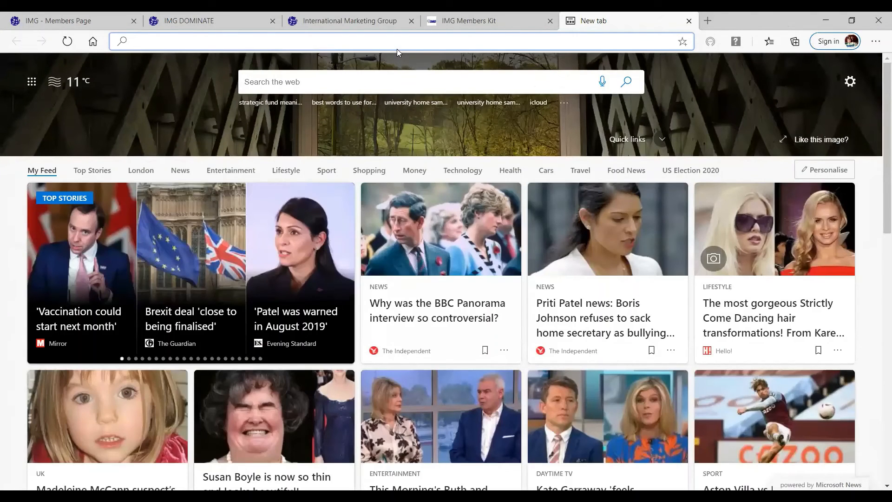